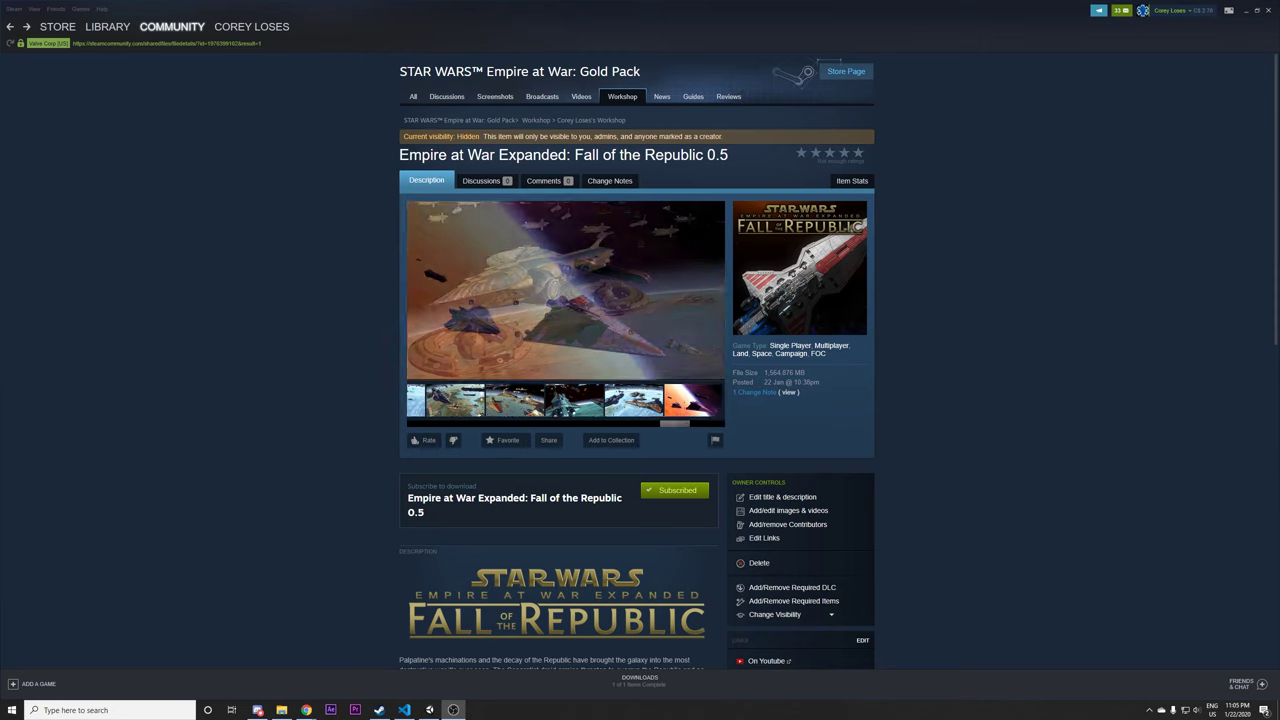
Unsubscribe from and resubscribe to the Fall of the Republic 0.5 Workshop mod, and check its download status
left_click(670, 490)
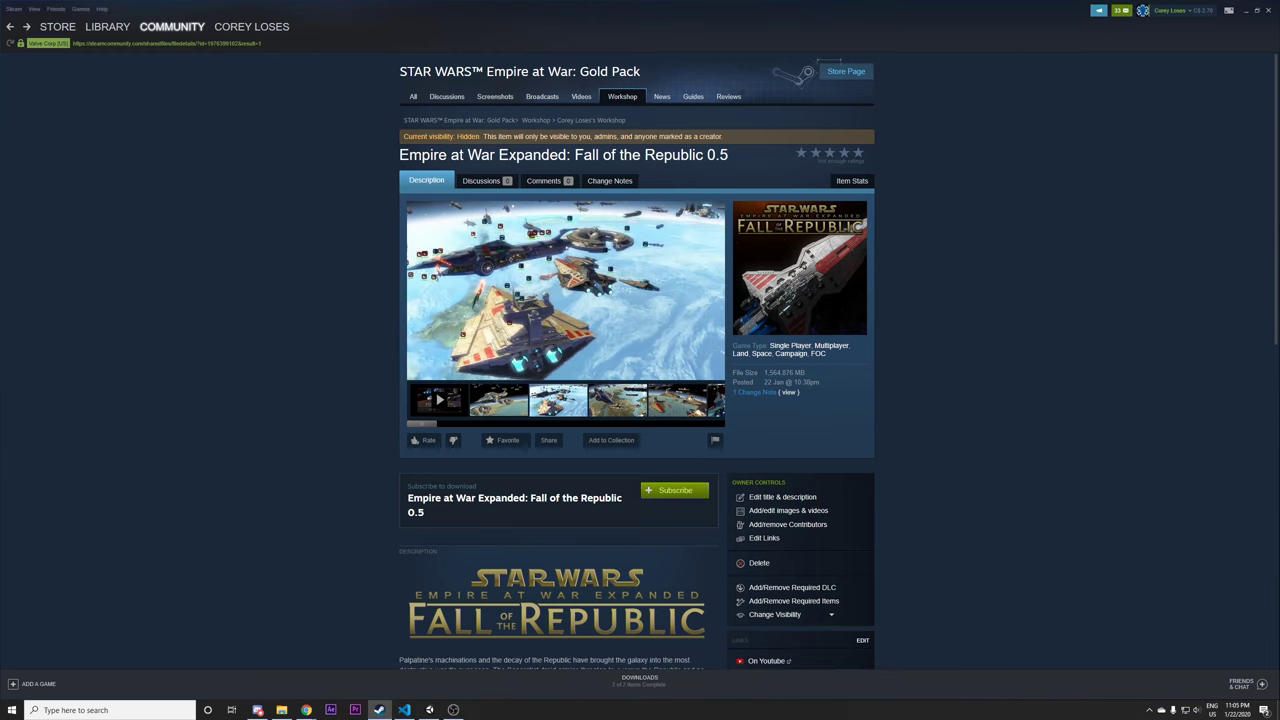
left_click_drag(390, 155, 740, 157)
left_click(740, 157)
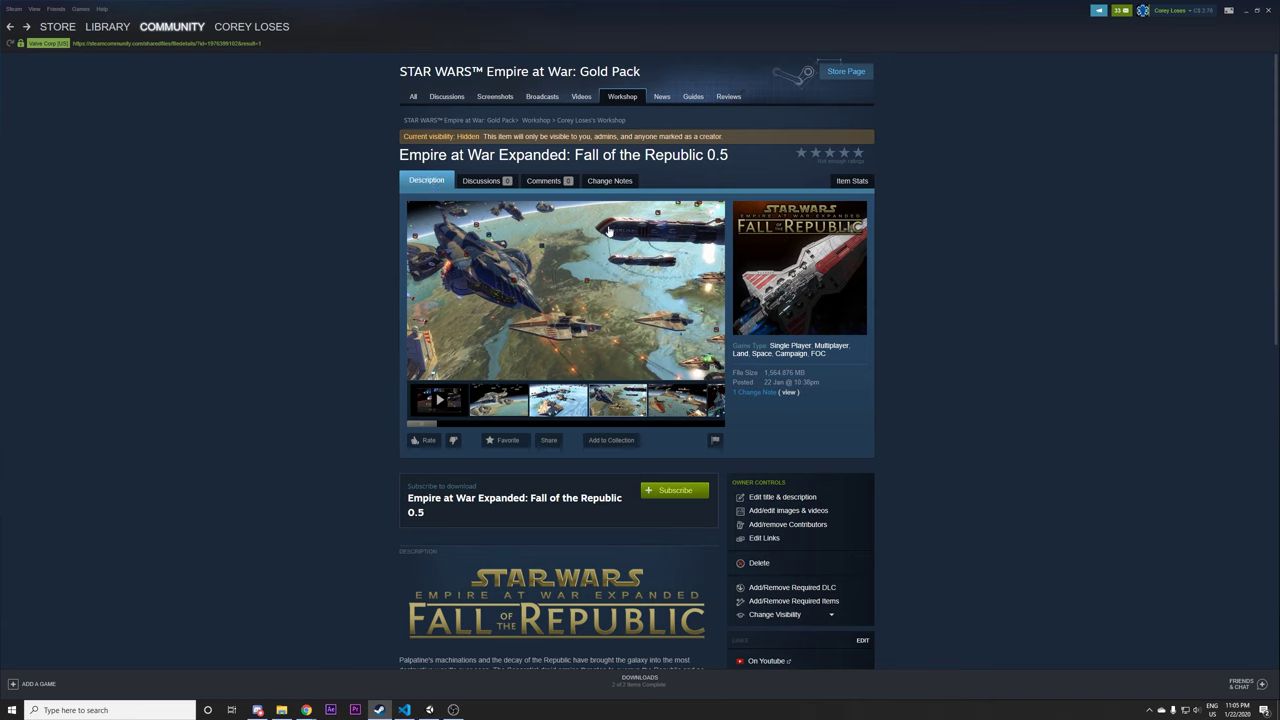
left_click(668, 491)
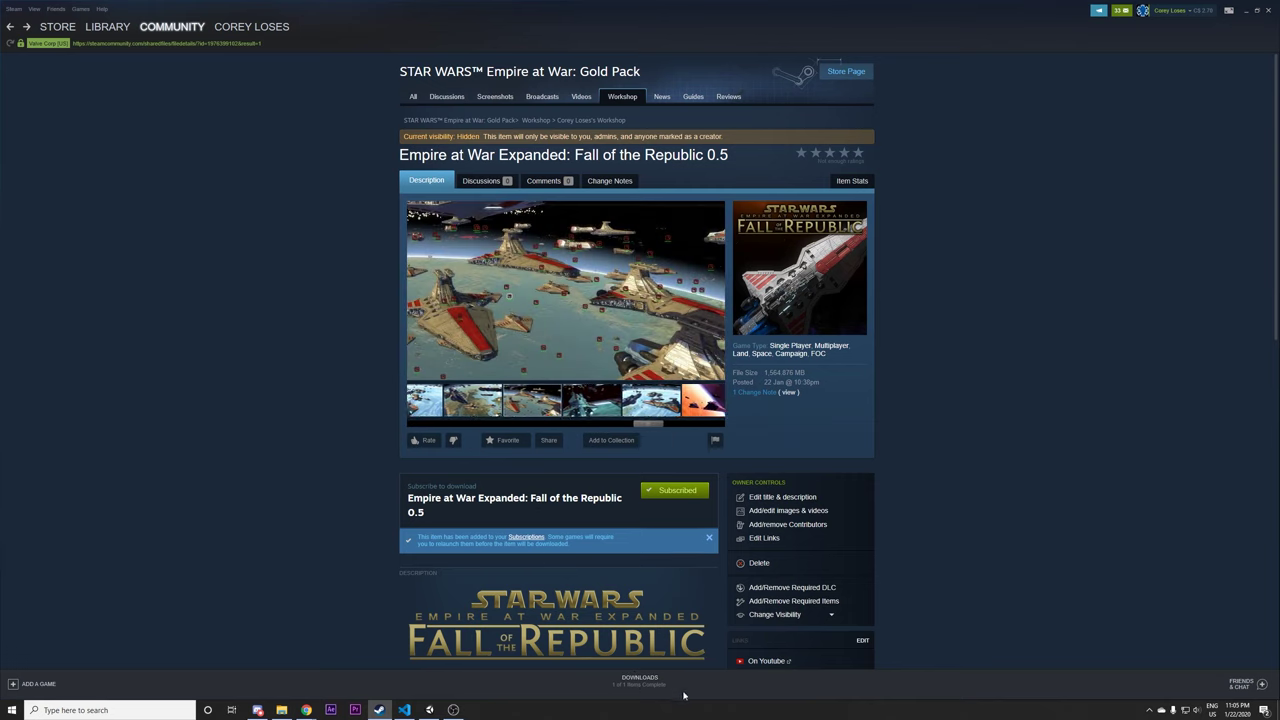
left_click(645, 683)
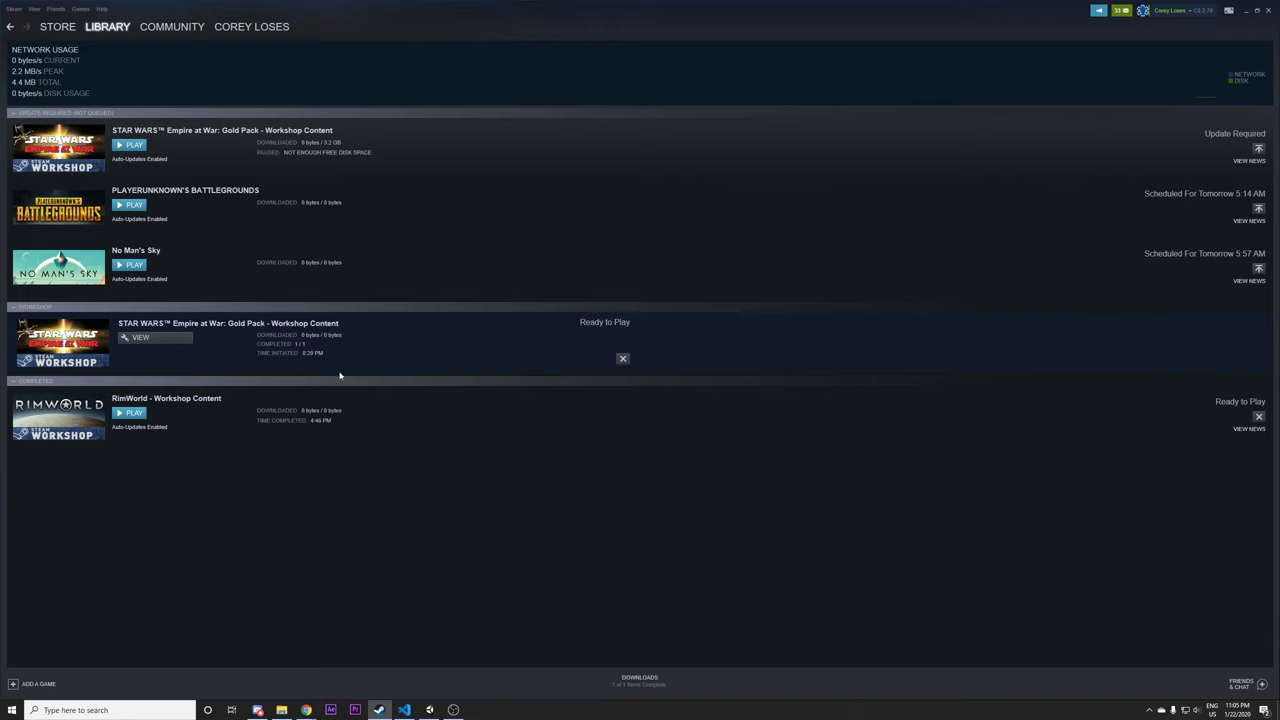
left_click(9, 27)
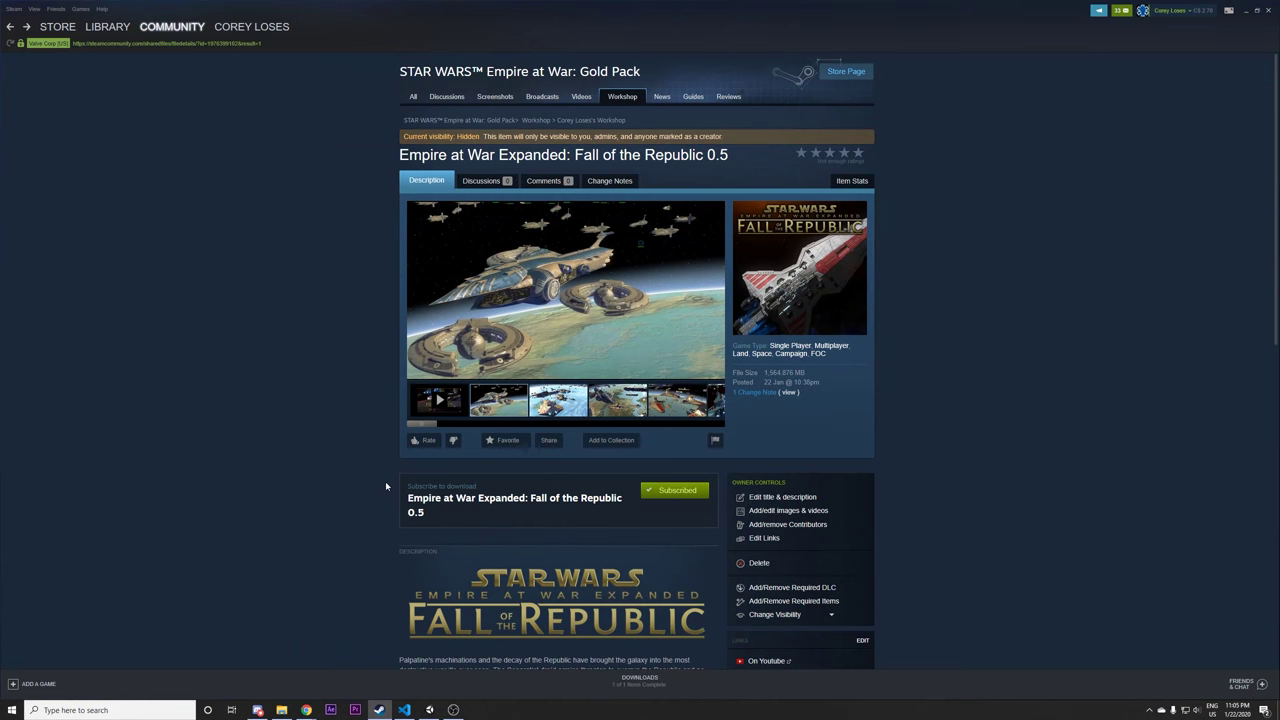
scroll(376, 389, "down", 5)
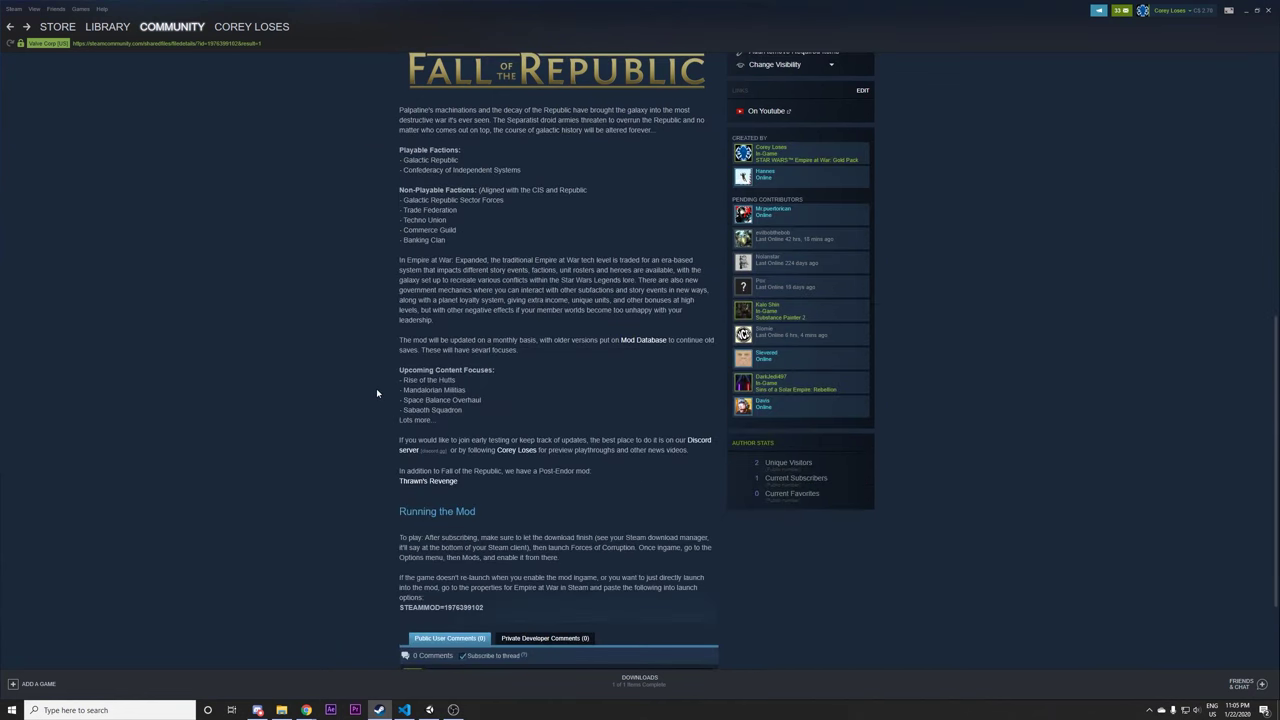
scroll(377, 393, "up", 2)
scroll(381, 509, "down", 3)
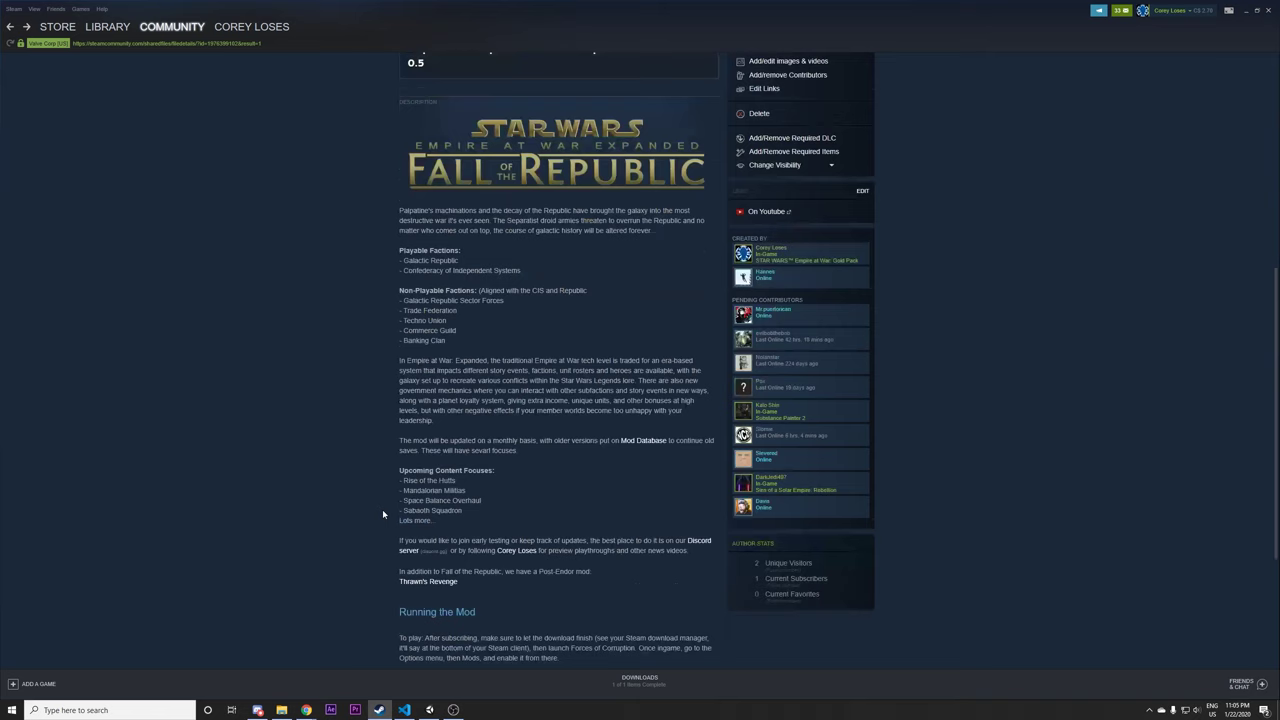
scroll(381, 509, "up", 1)
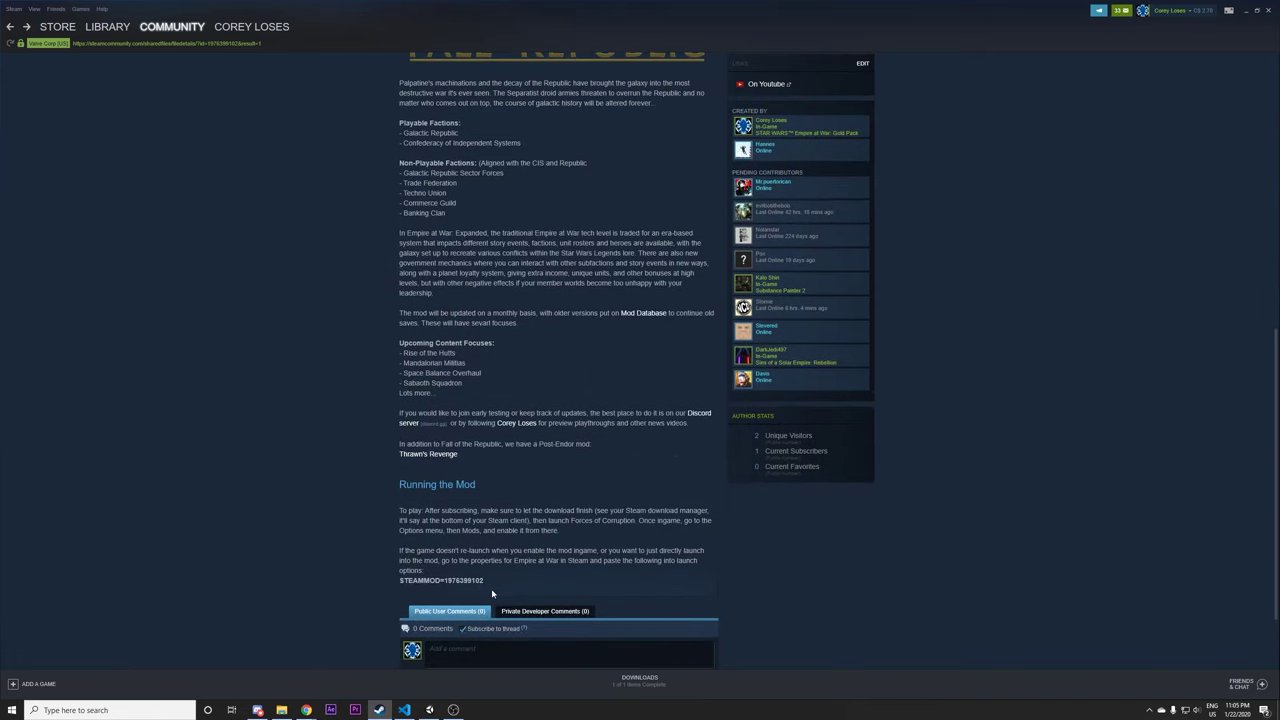
triple_click(400, 580)
right_click(408, 580)
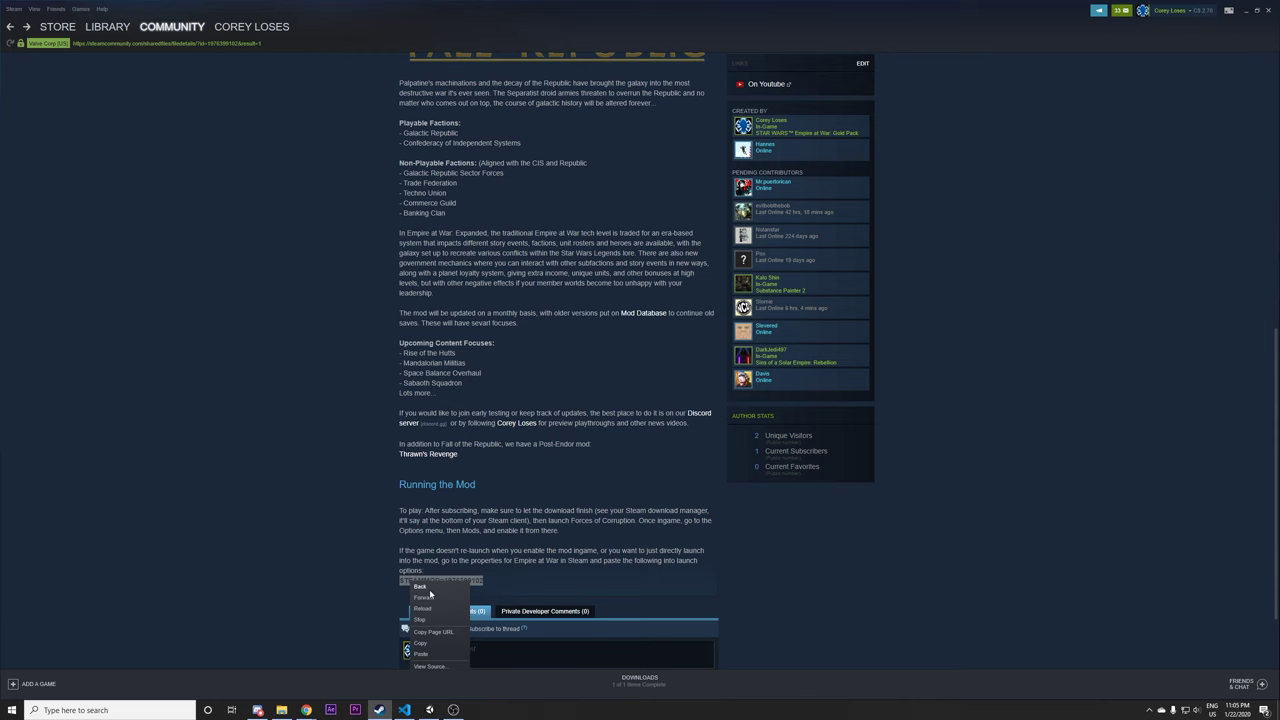
left_click(421, 644)
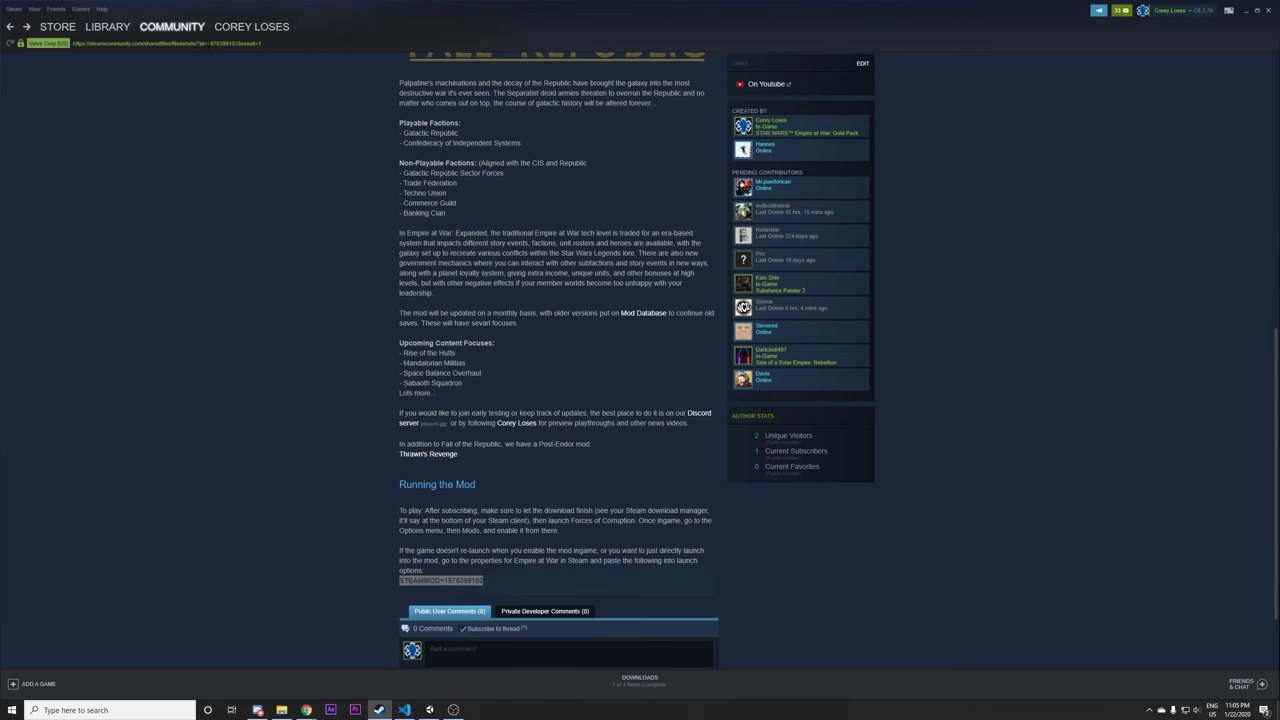
scroll(469, 228, "up", 6)
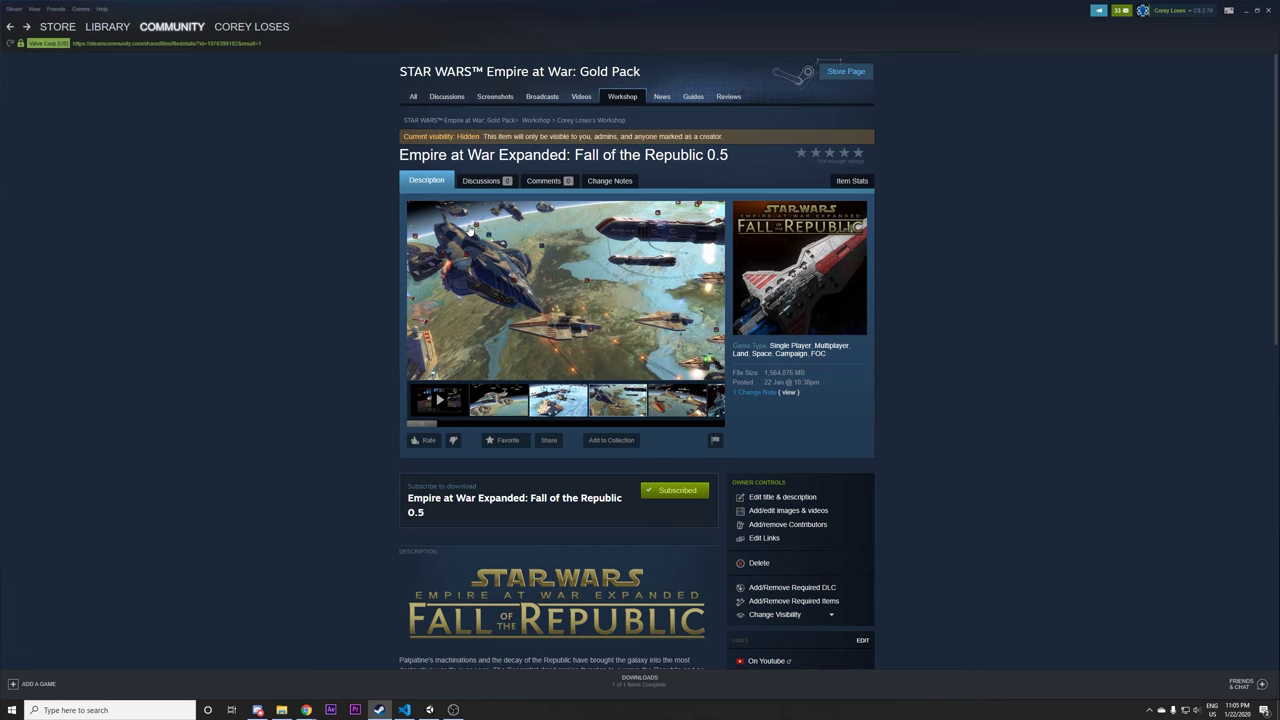
scroll(469, 228, "down", 2)
scroll(469, 228, "up", 2)
mouse_move(115, 30)
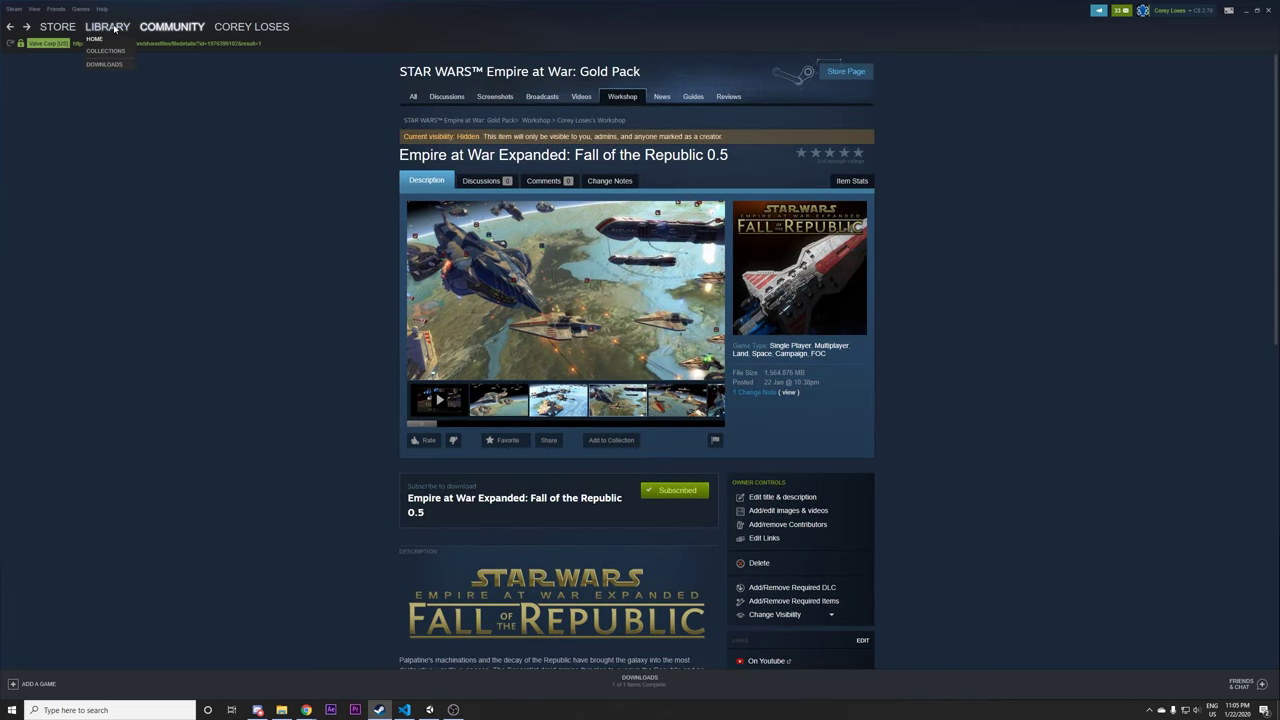
left_click(104, 64)
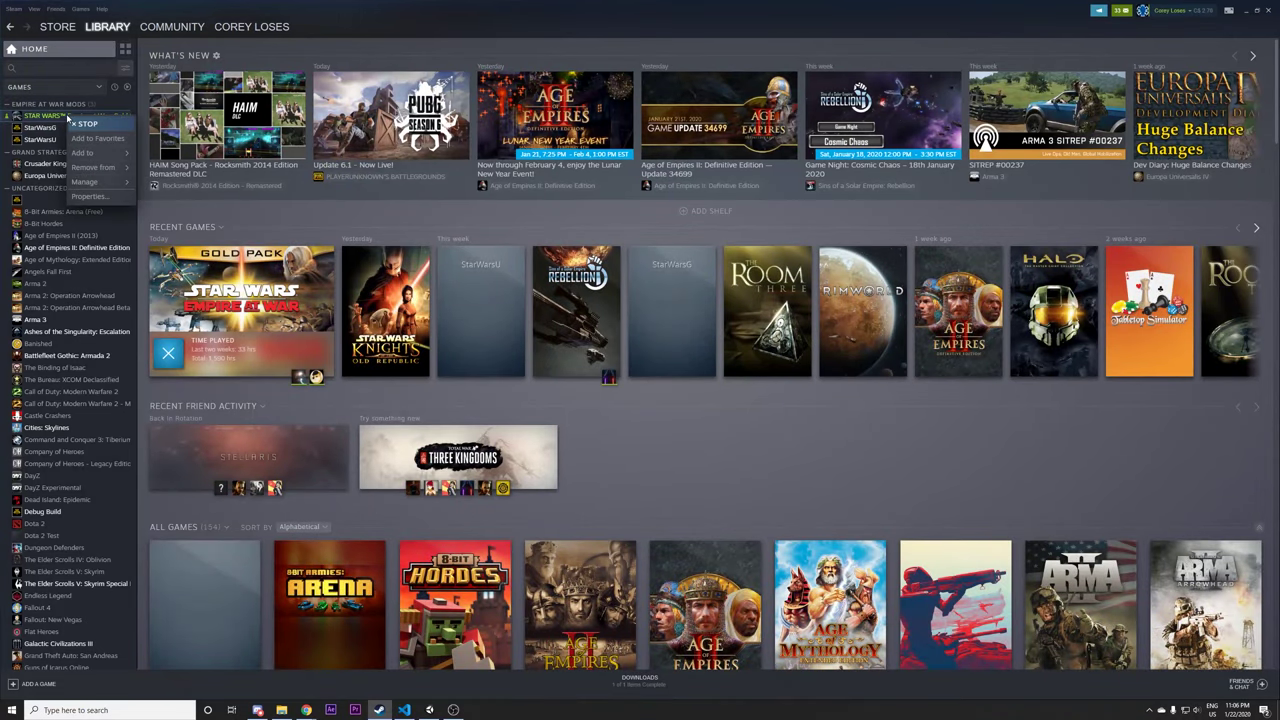
left_click(105, 197)
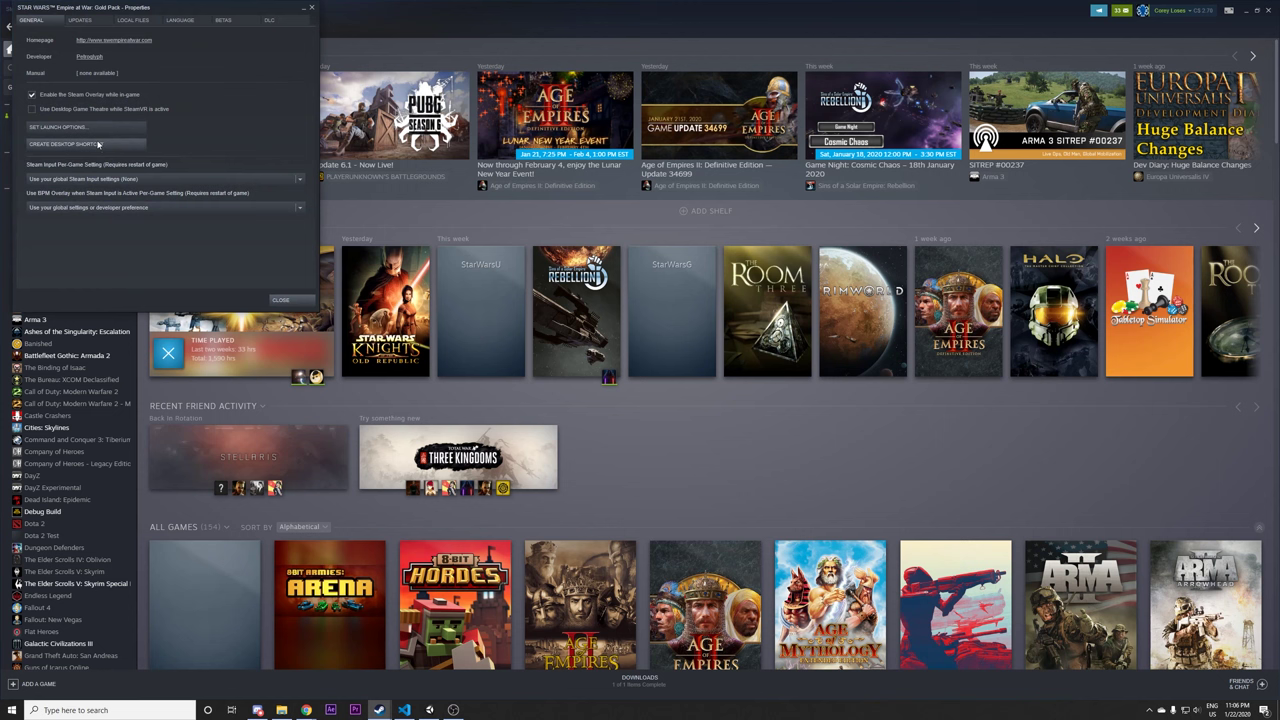
left_click(86, 127)
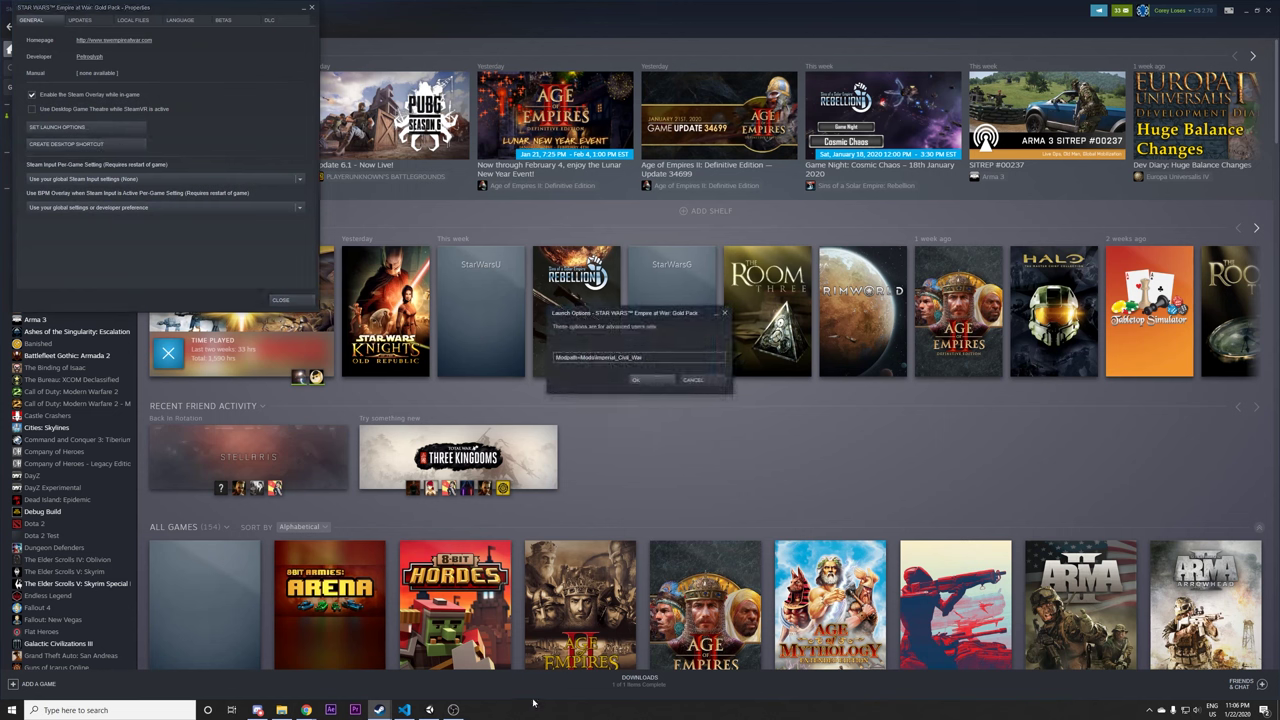
mouse_move(429, 709)
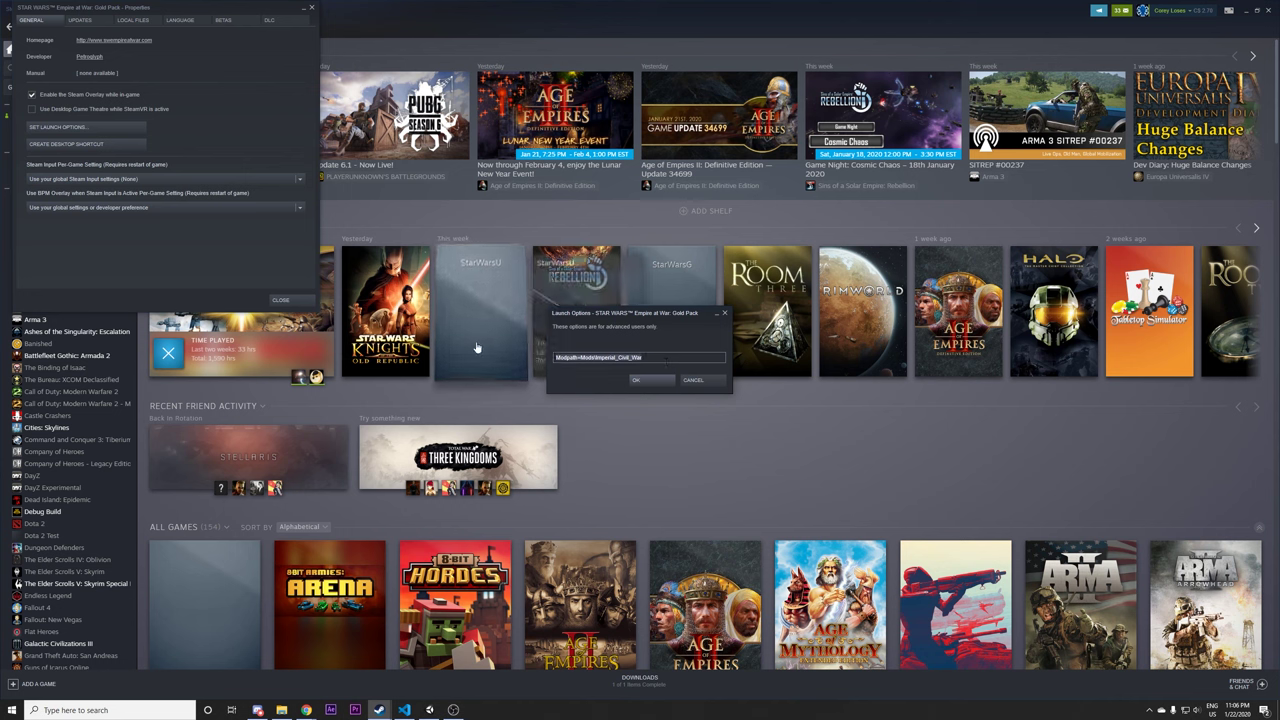
key("ctrl+v")
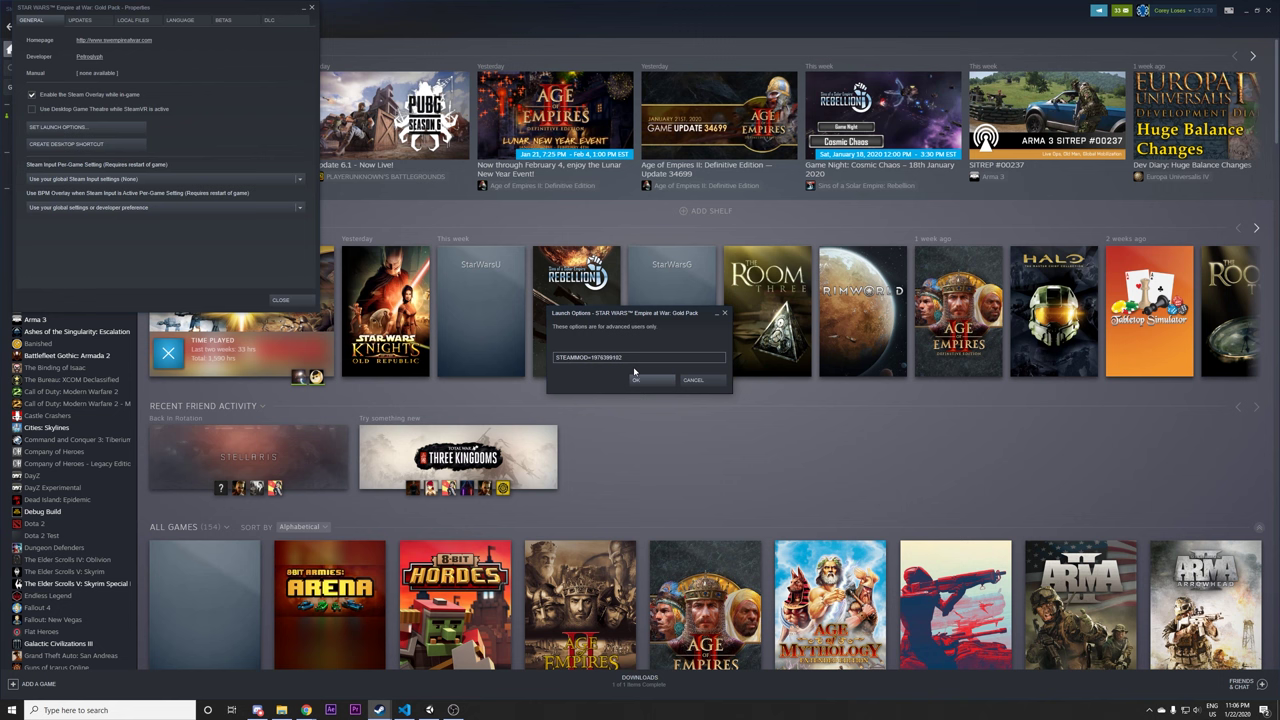
left_click(648, 382)
left_click(281, 299)
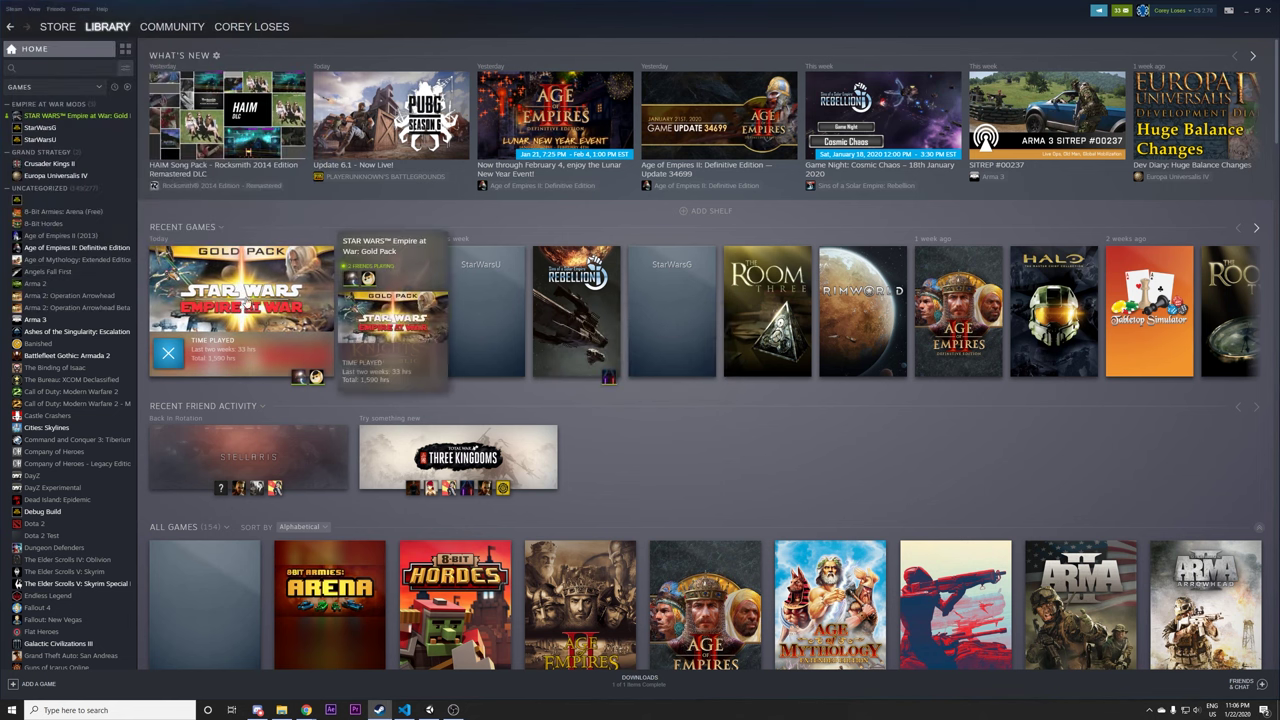
Add StarWarsG.exe from the Star Wars Empire at War corruption folder to the library as a non-Steam game
left_click(10, 27)
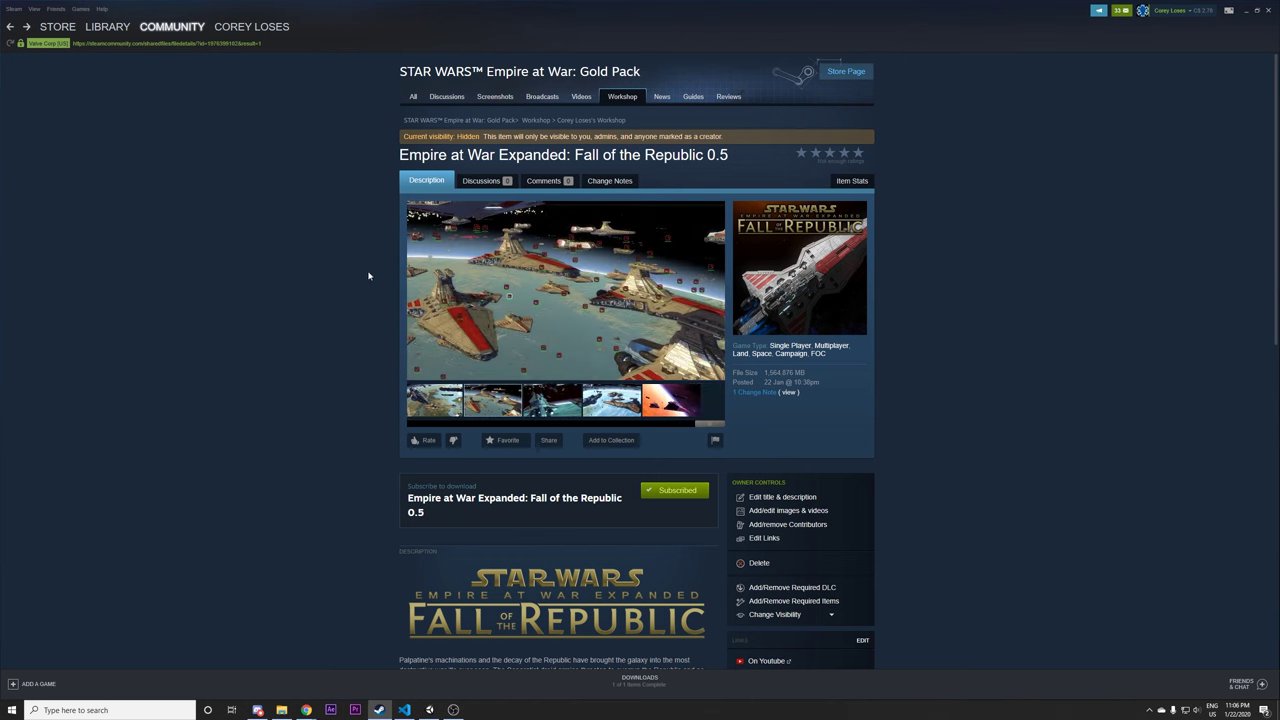
scroll(368, 276, "down", 5)
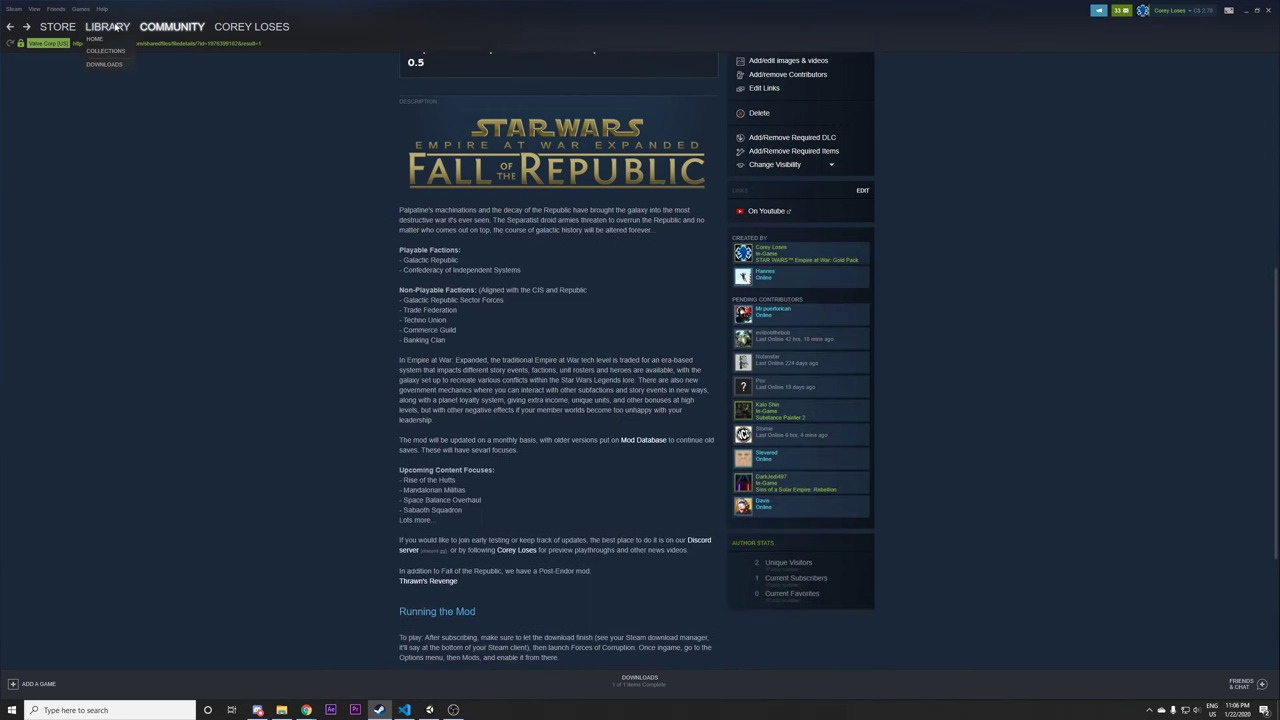
left_click(116, 28)
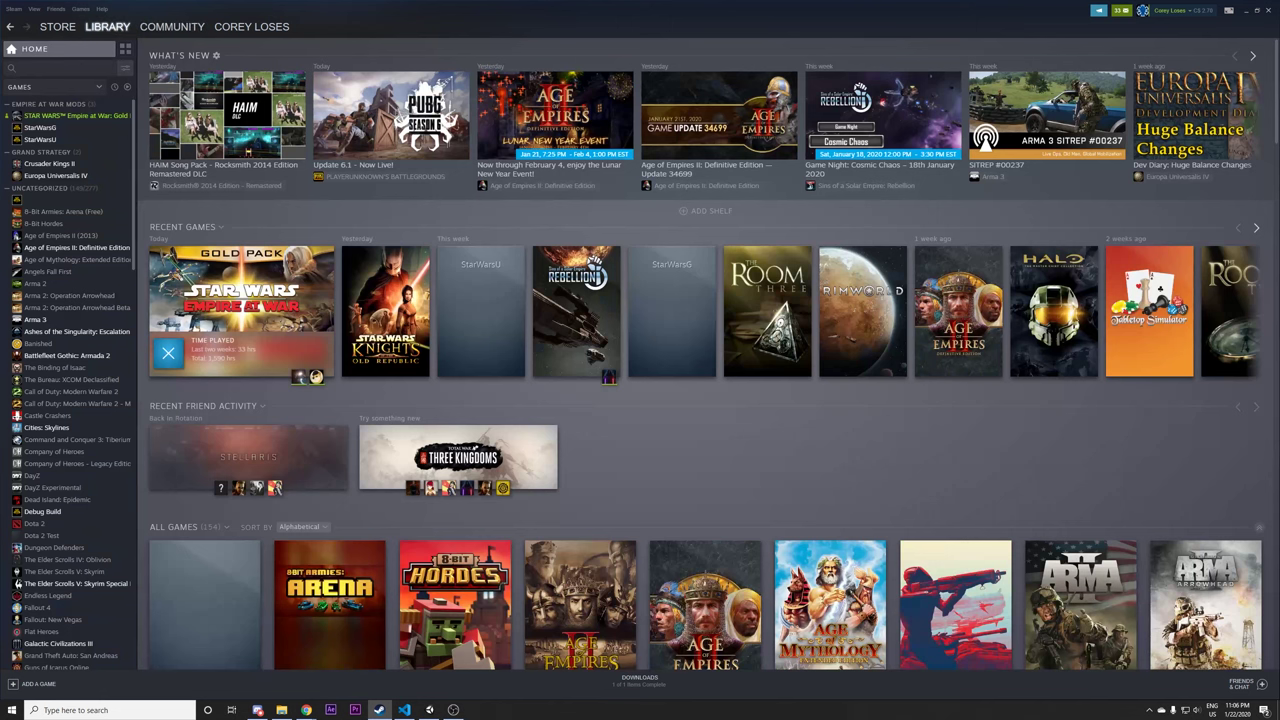
left_click(13, 684)
left_click(42, 648)
left_click(624, 431)
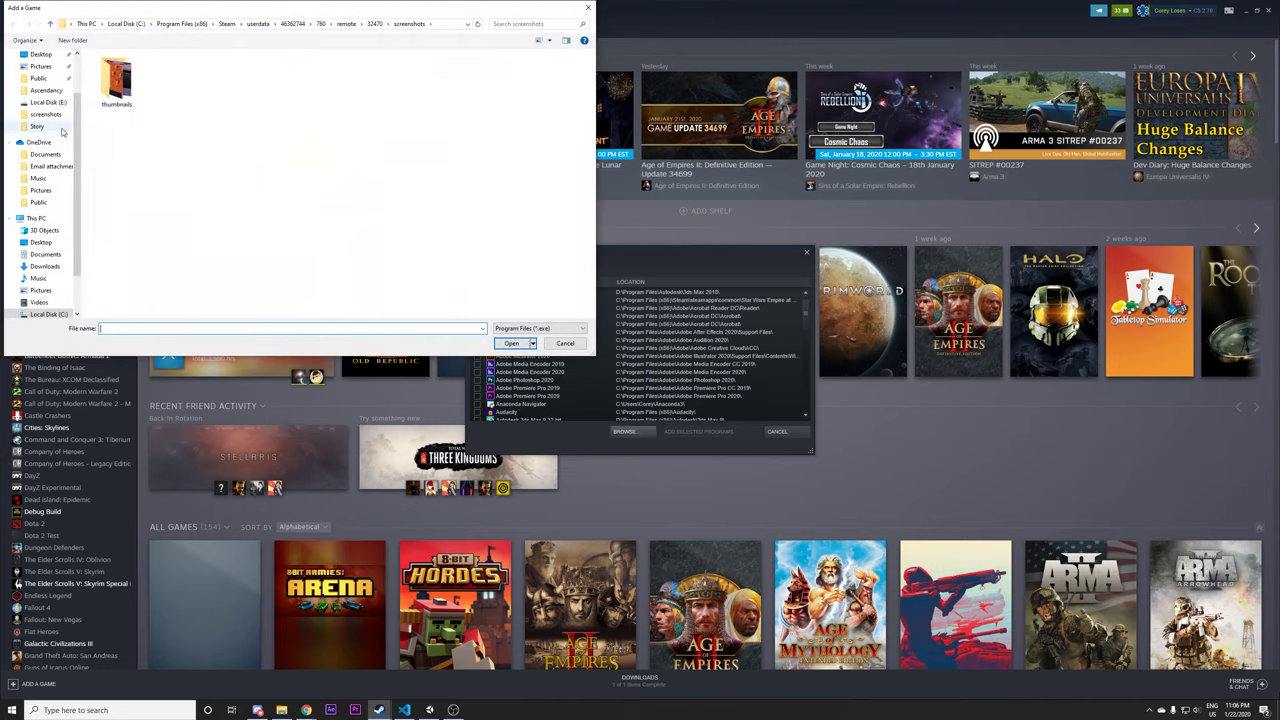
left_click(227, 23)
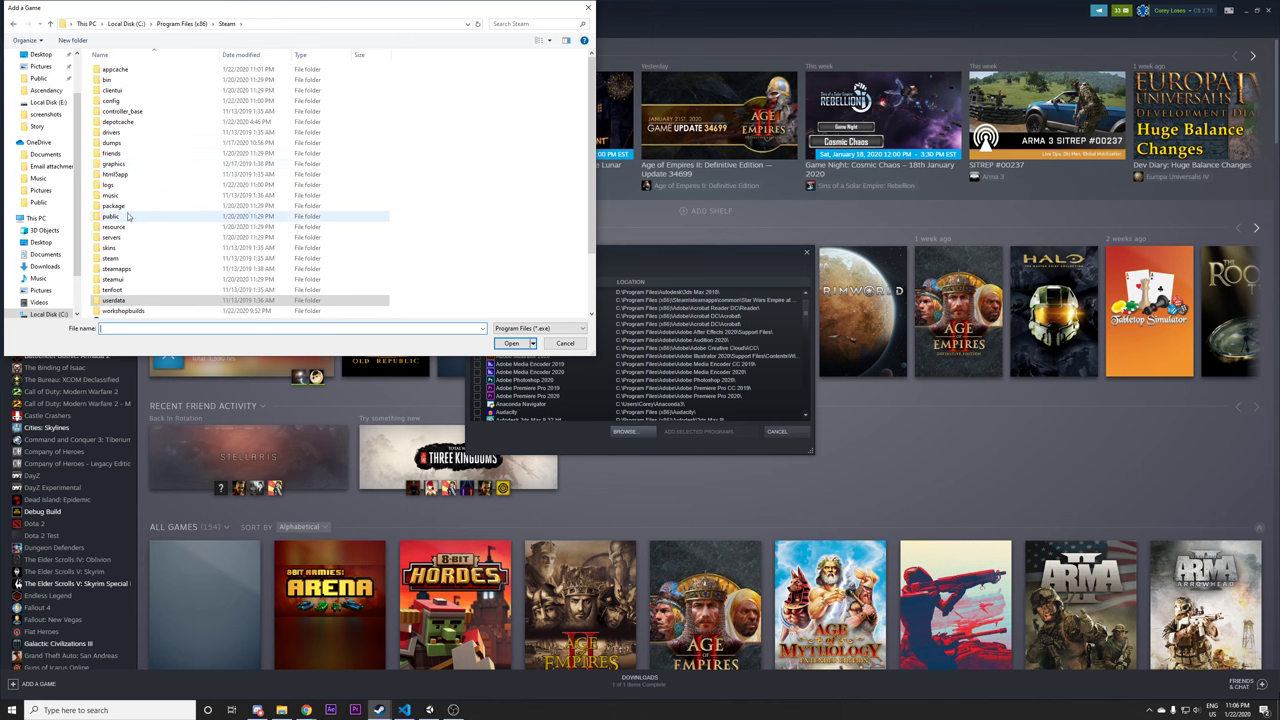
double_click(140, 269)
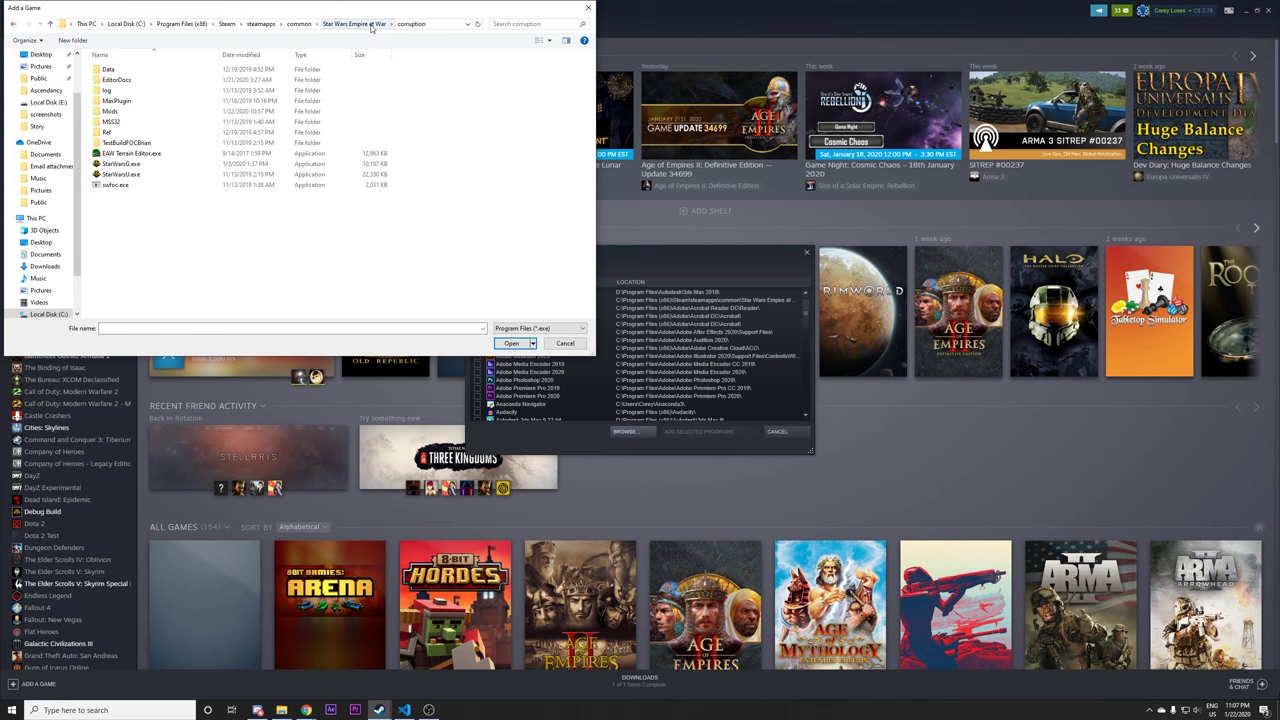
double_click(118, 166)
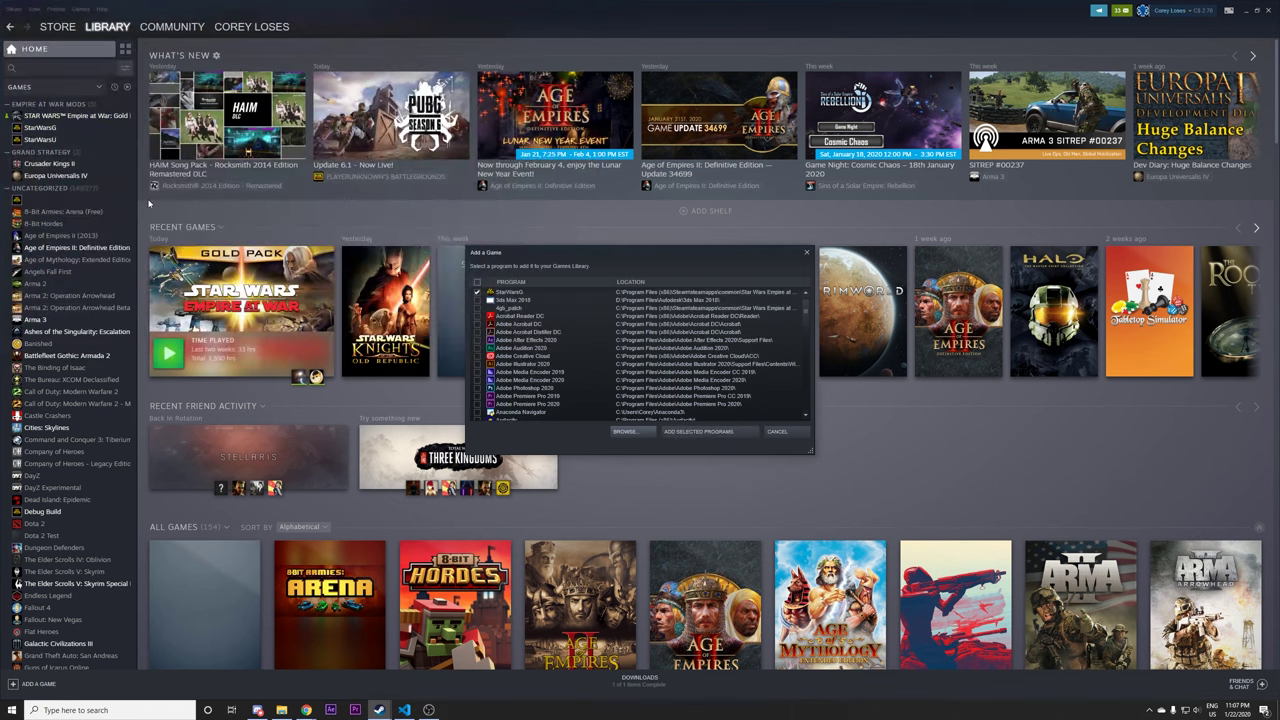
left_click(698, 431)
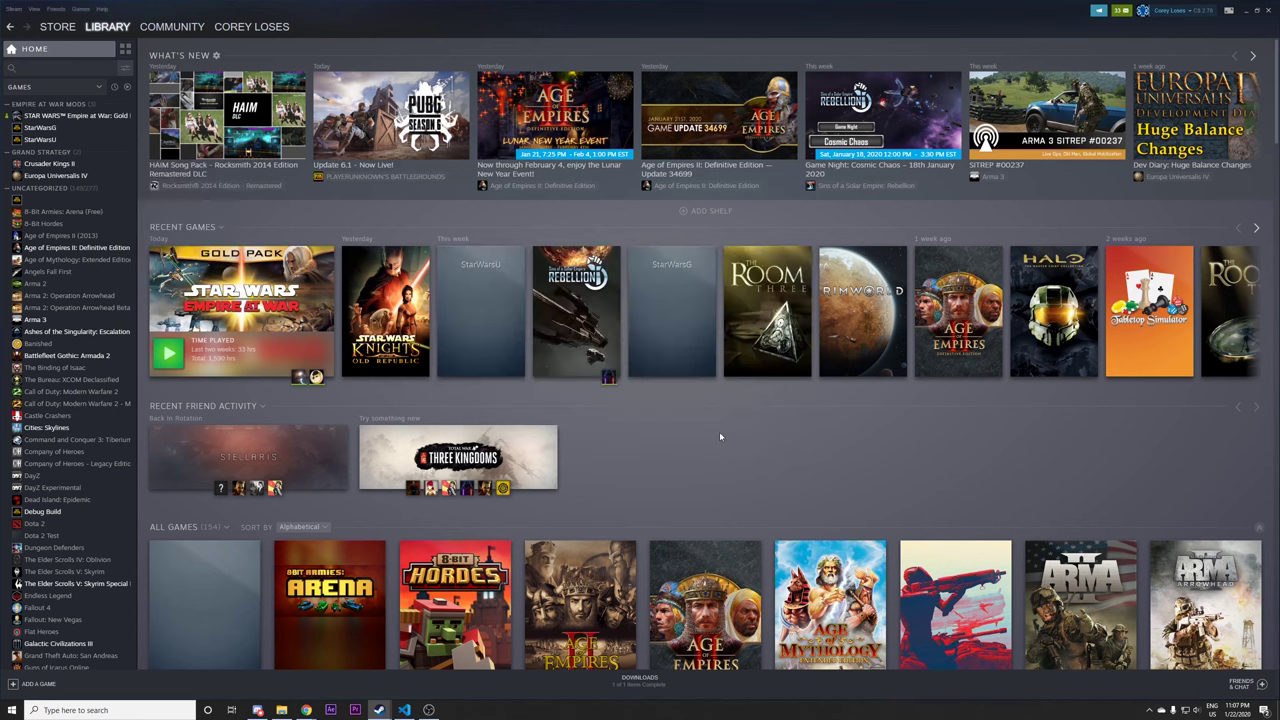
scroll(101, 387, "down", 4)
scroll(101, 387, "down", 10)
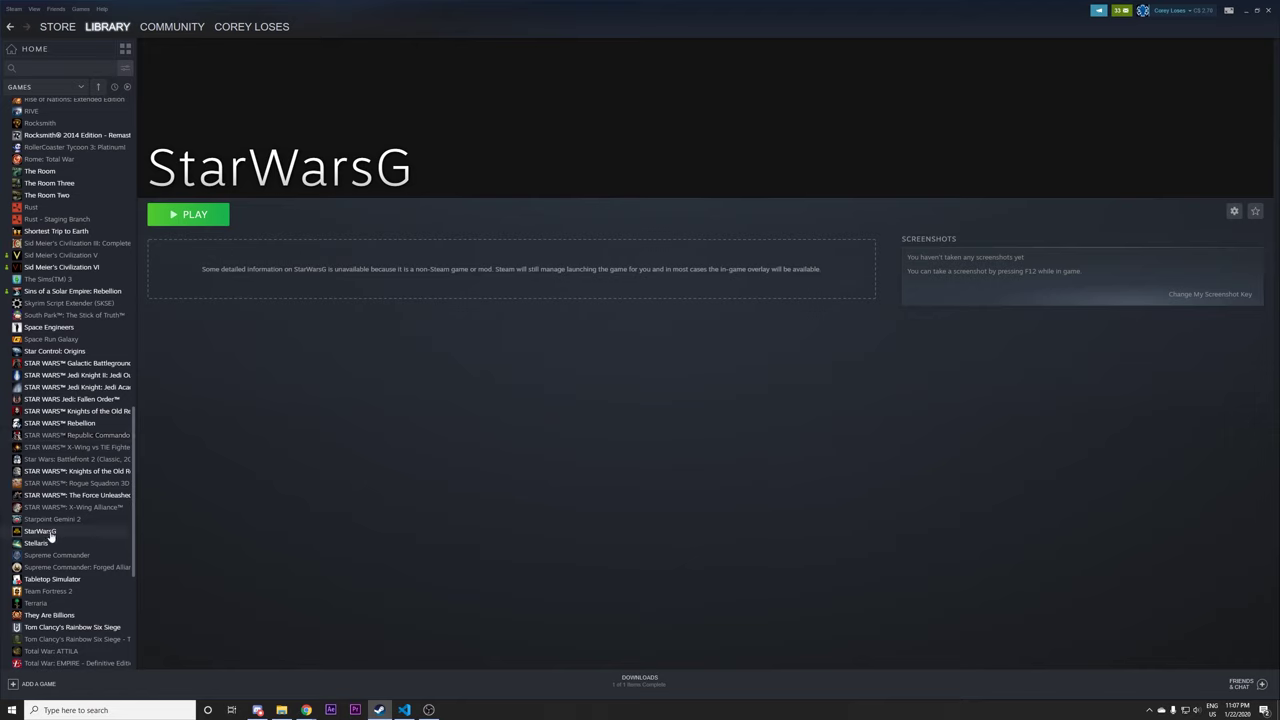
right_click(50, 535)
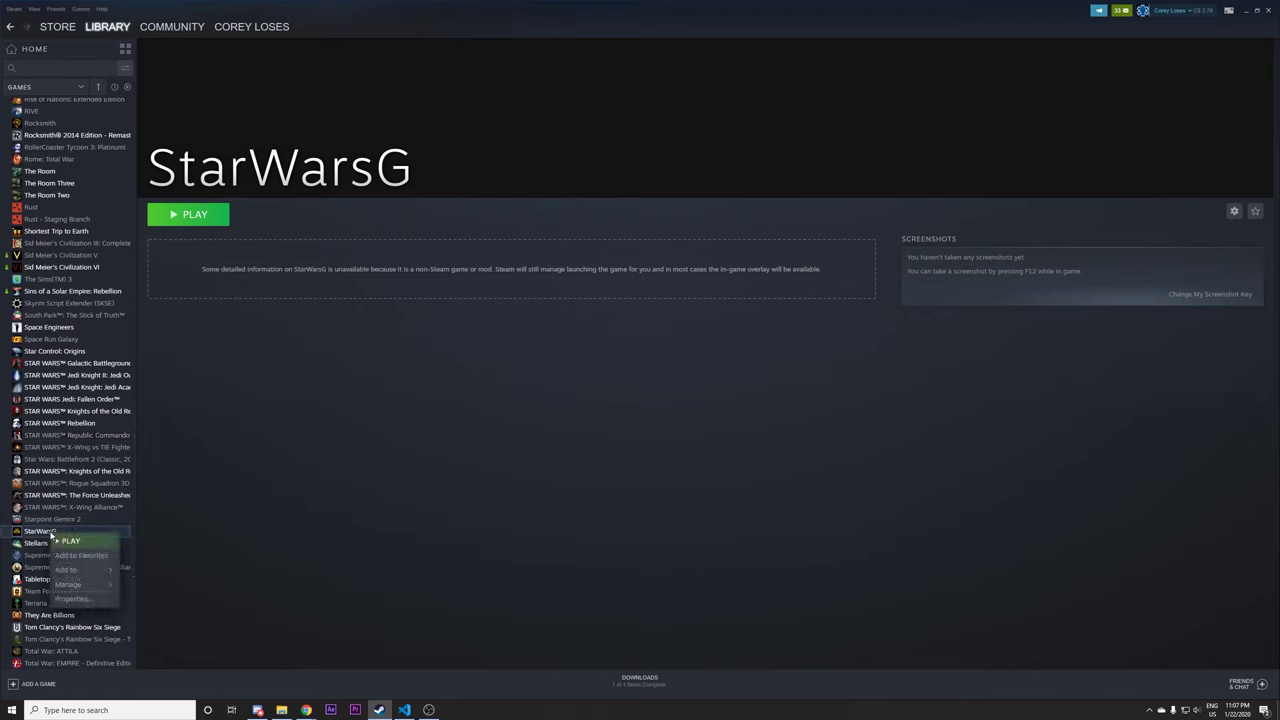
left_click(78, 600)
left_click(520, 366)
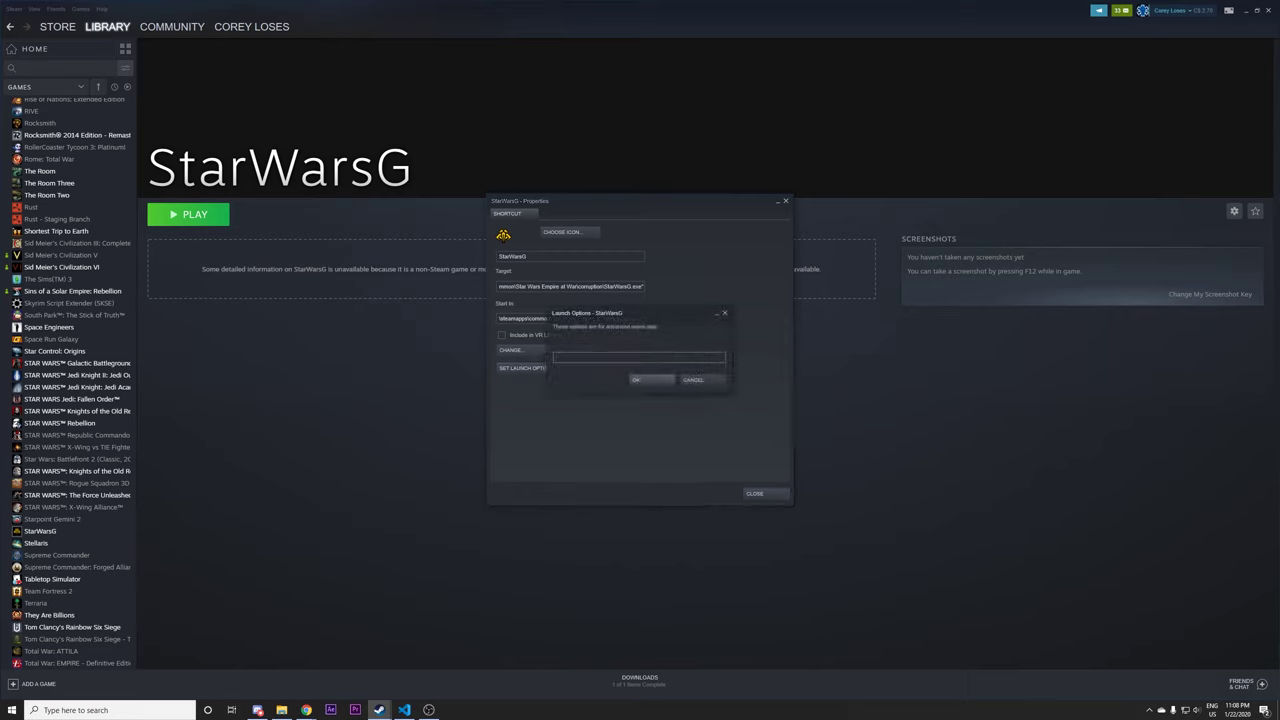
key("ctrl+v")
left_click(647, 380)
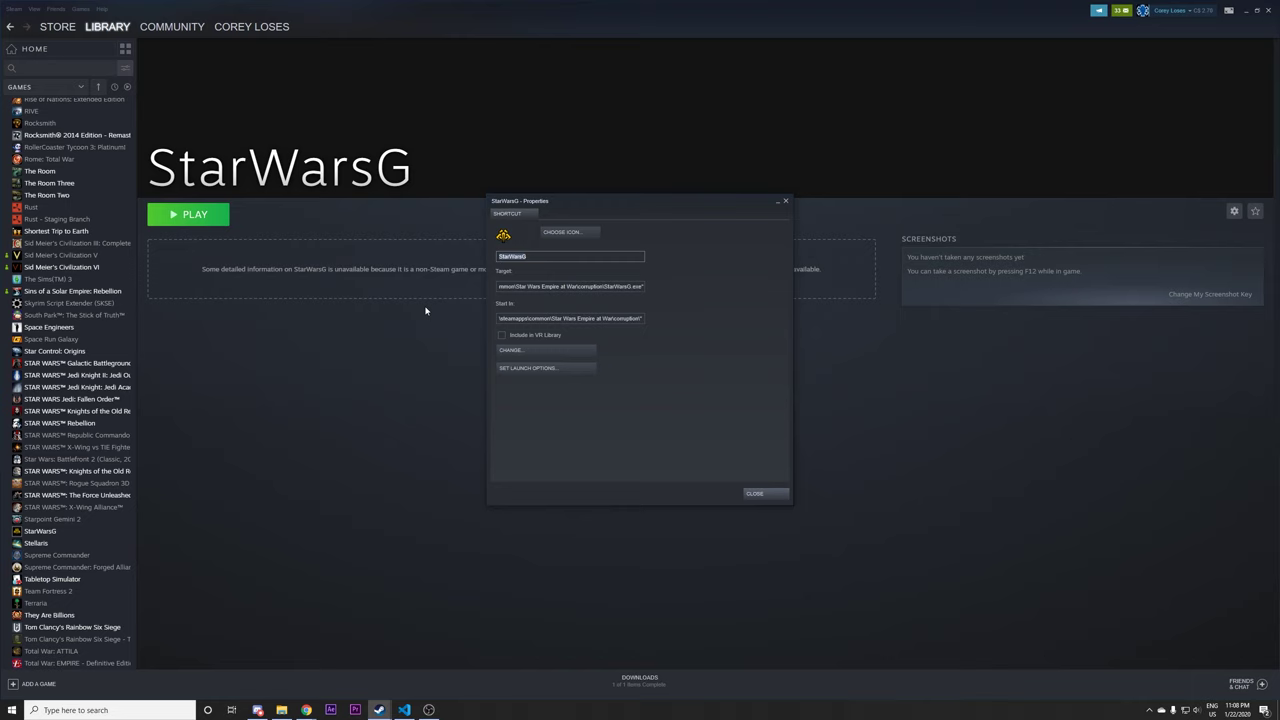
type("Fall of the Republic")
left_click(753, 494)
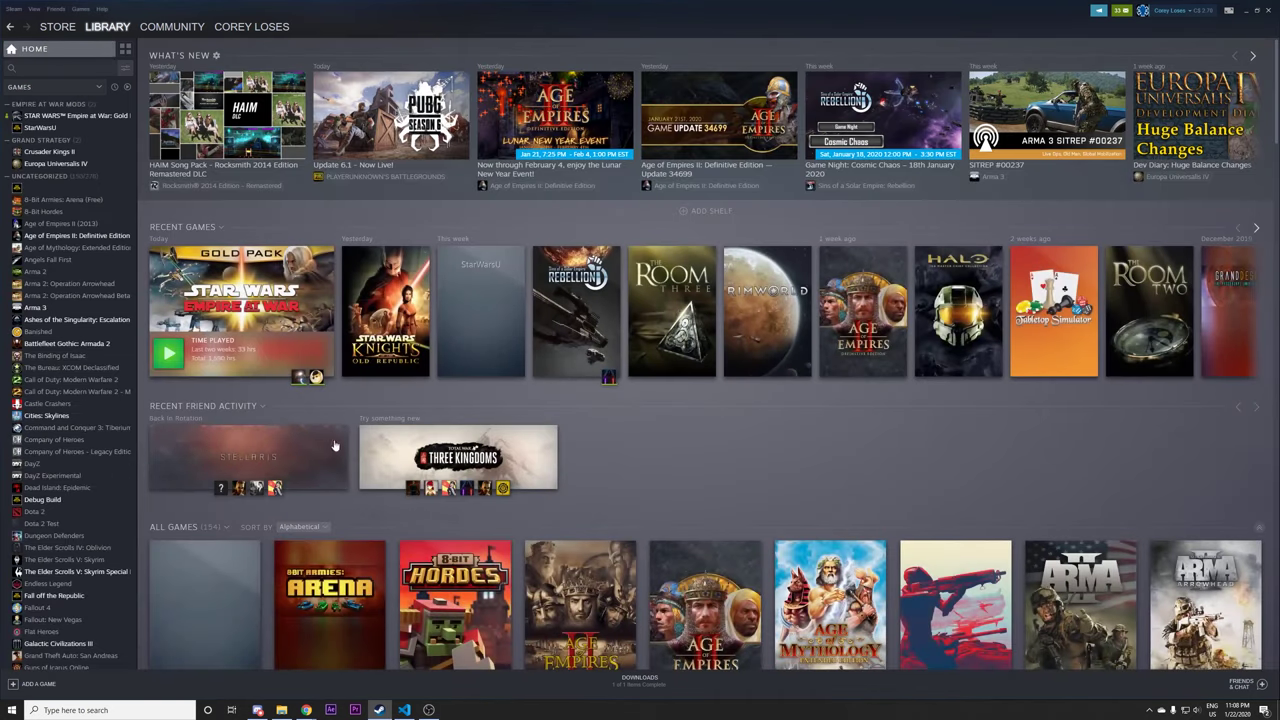
View the library pages of the Fall off the Republic shortcut and STAR WARS Empire at War: Gold Pack
scroll(70, 320, "down", 1)
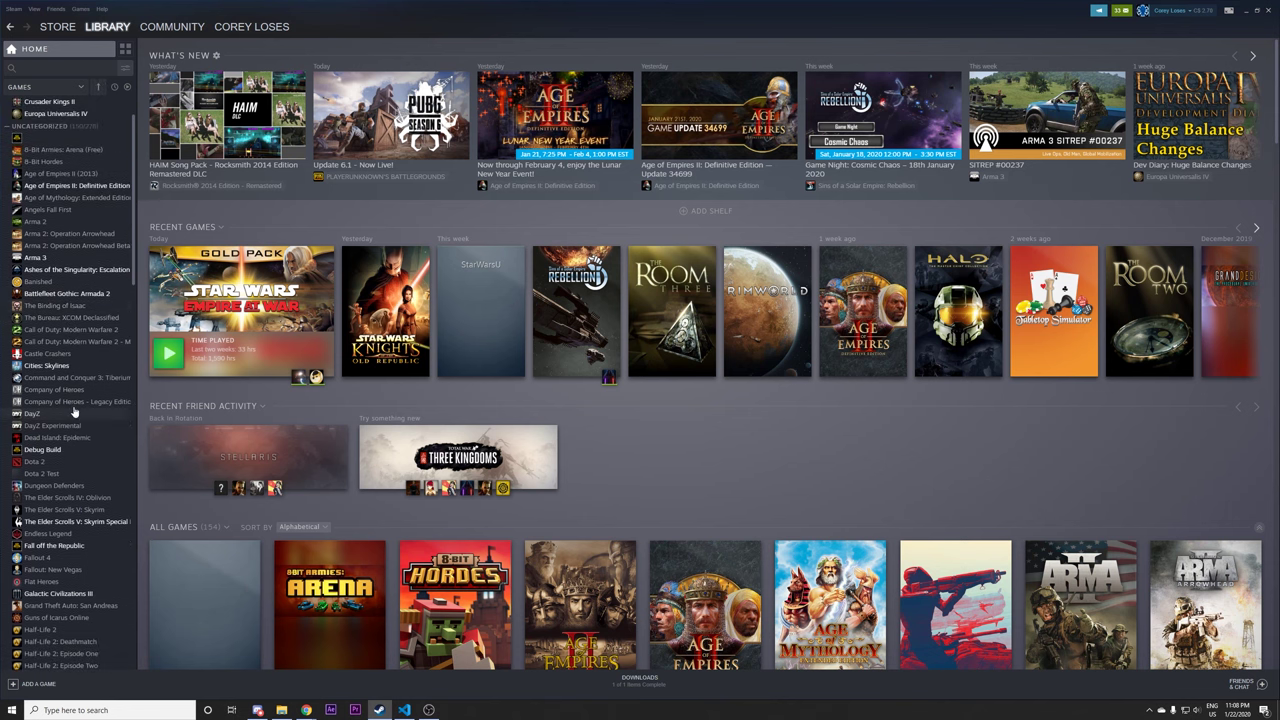
left_click(62, 546)
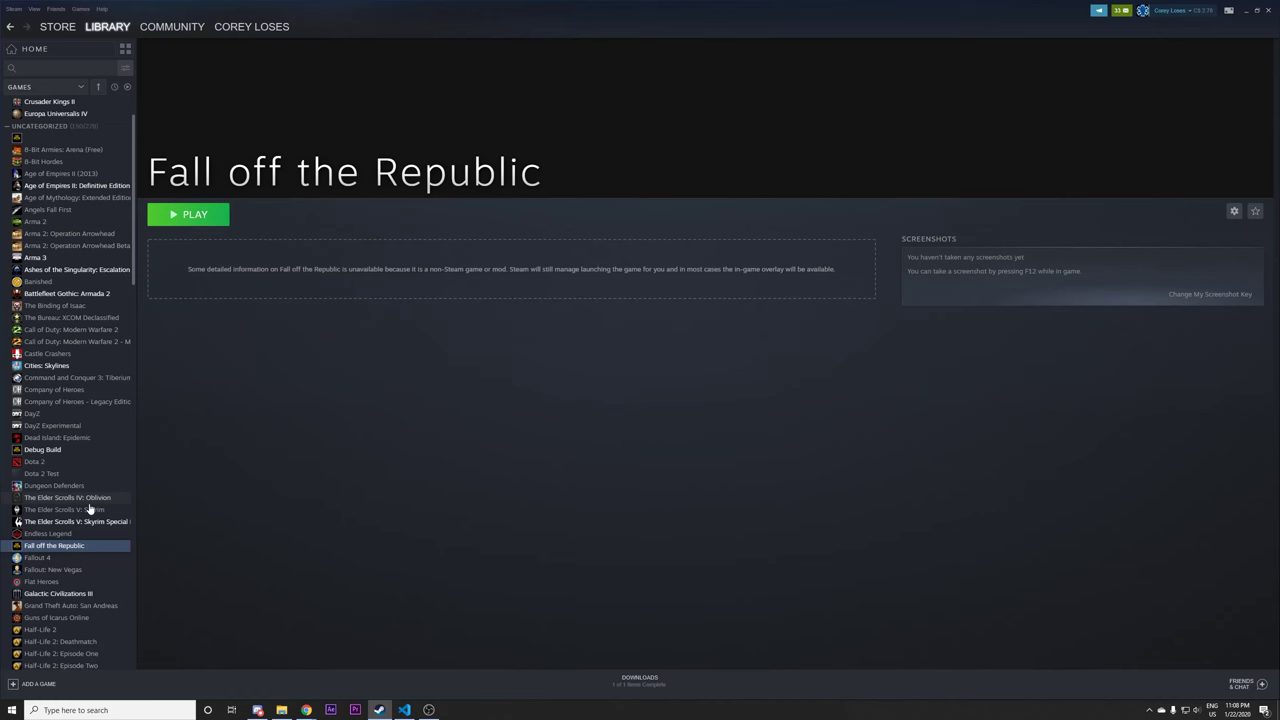
scroll(88, 510, "up", 1)
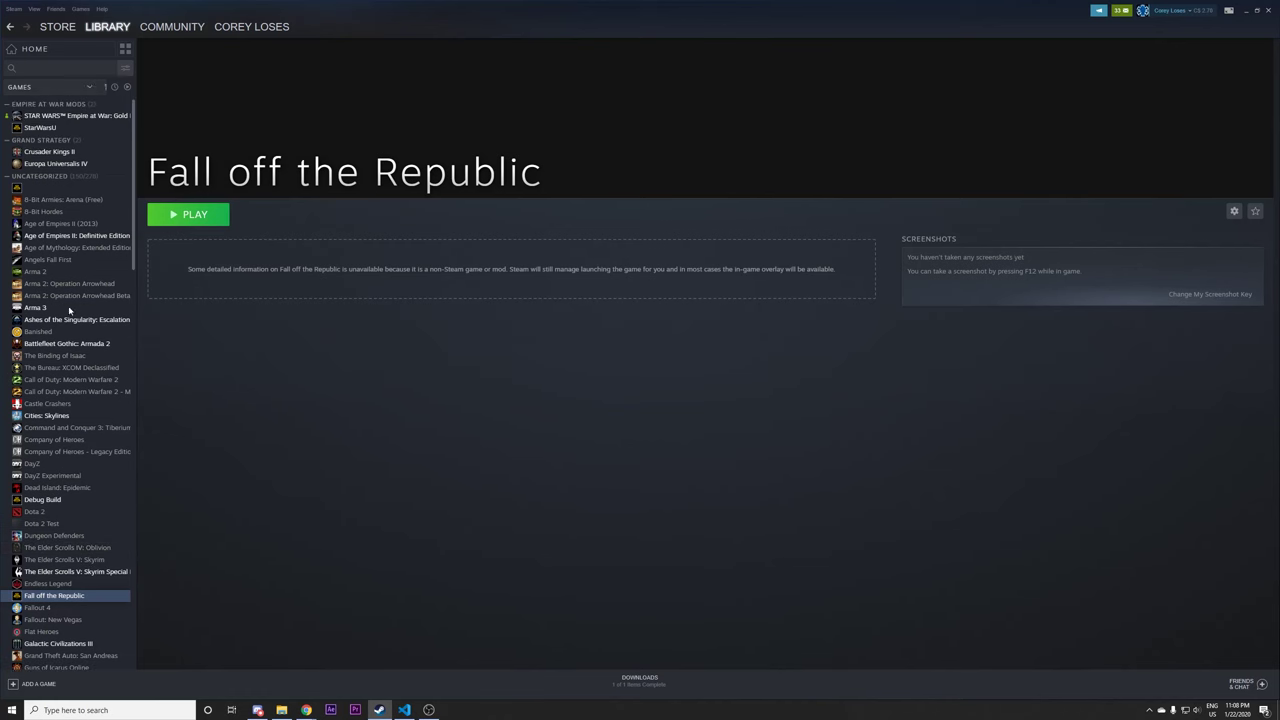
left_click(60, 118)
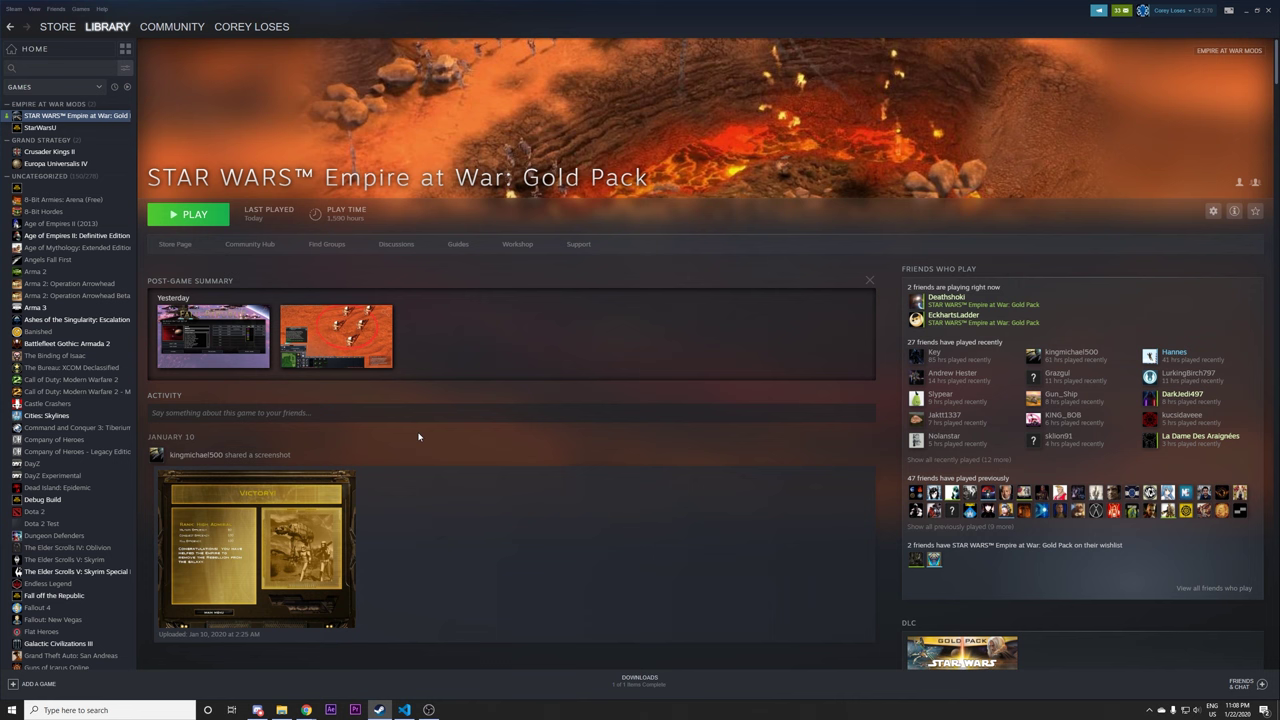
Switch to Chrome and open the Fall of the Republic v0.5 file page on the mod's ModDB site
mouse_move(307, 711)
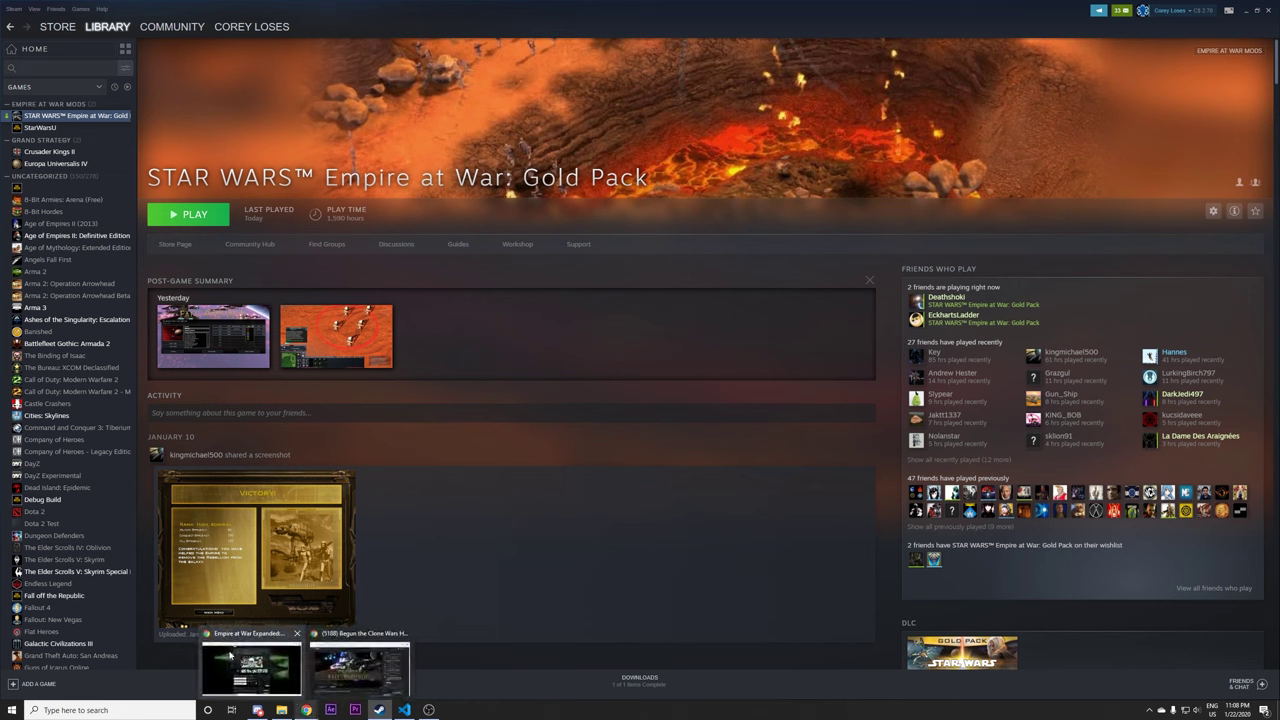
left_click(274, 684)
scroll(314, 273, "down", 3)
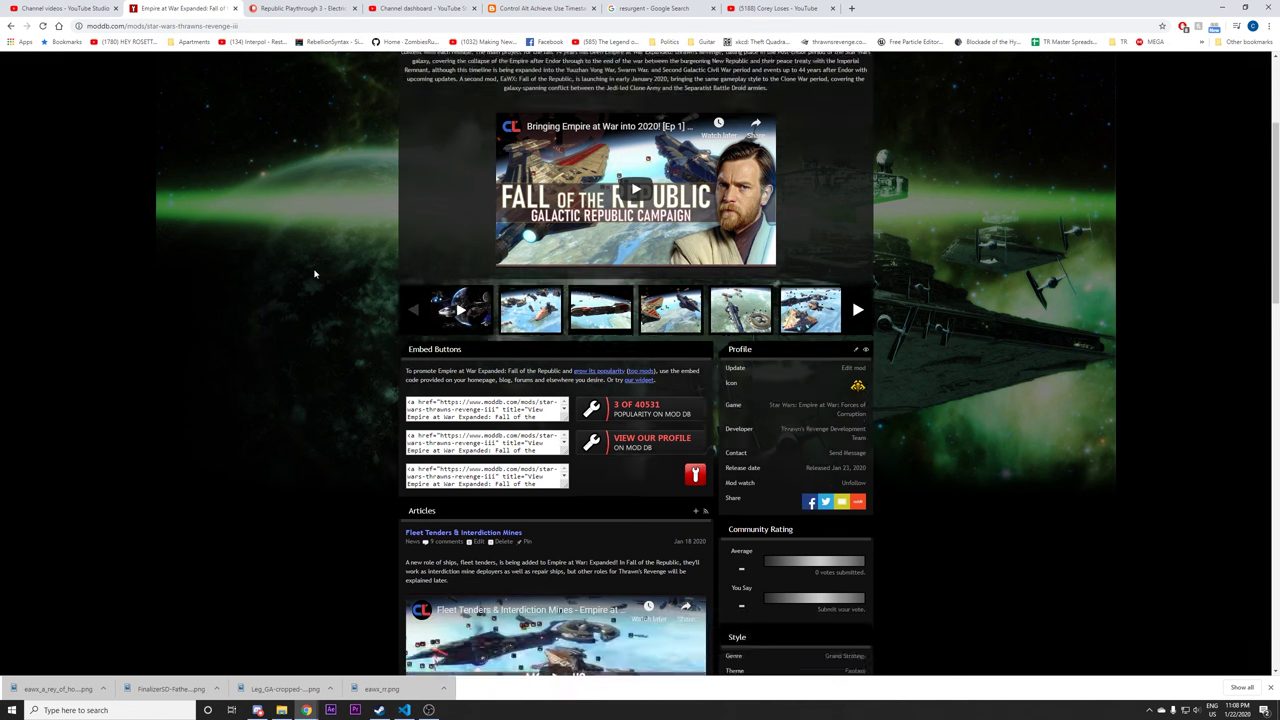
scroll(300, 250, "up", 1)
scroll(338, 338, "down", 7)
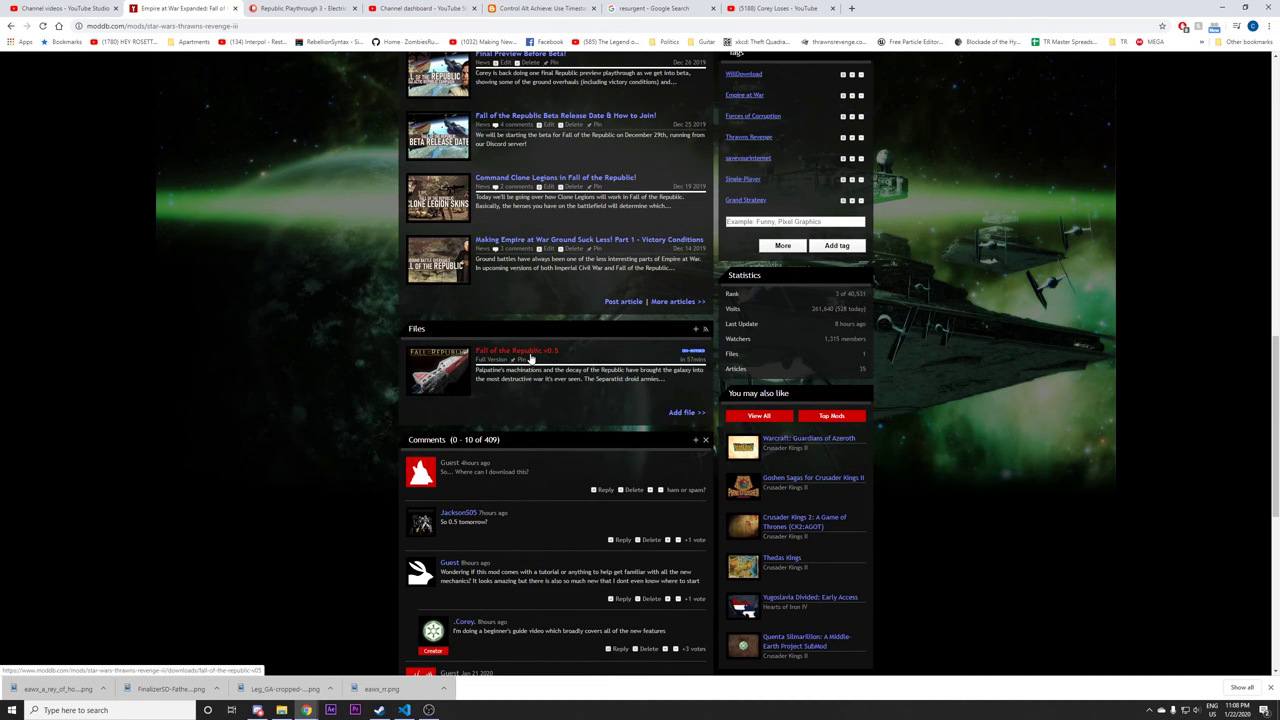
left_click(529, 356)
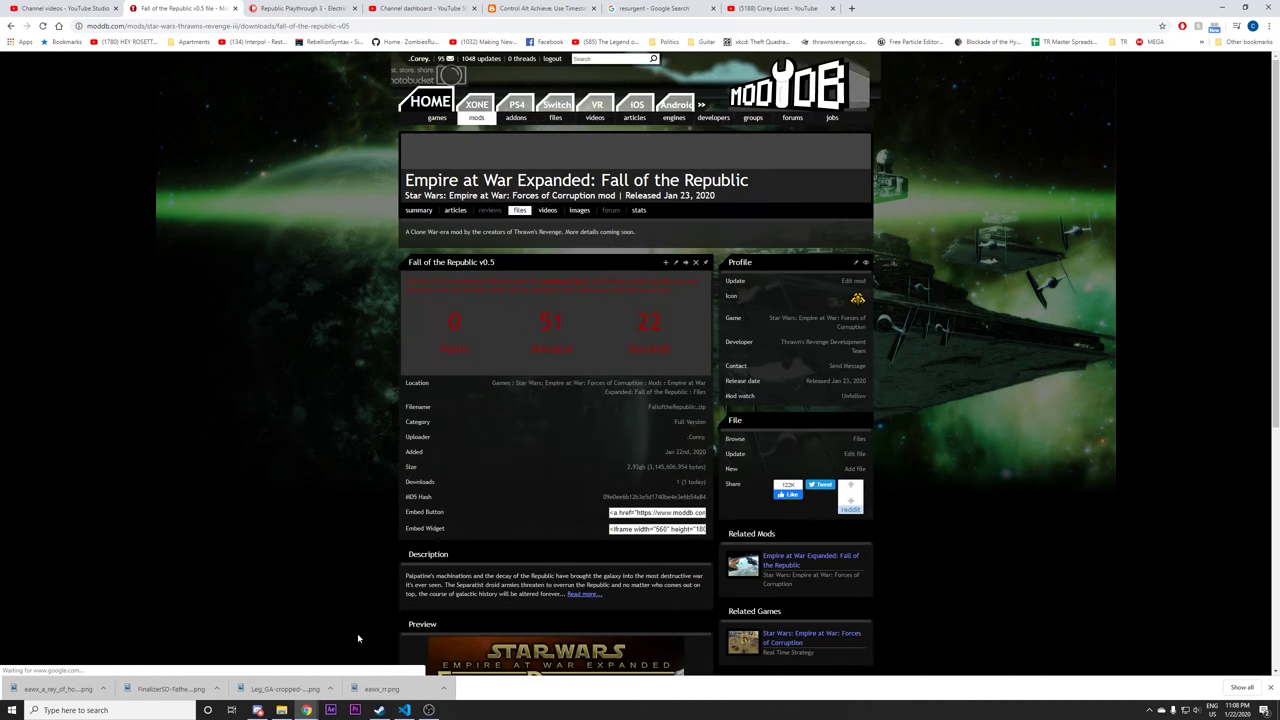
In File Explorer, extract FalloftheRepublic.zip directly into the game's corruption\Mods folder, replacing the existing Readme - Installing FotR.txt
left_click(281, 710)
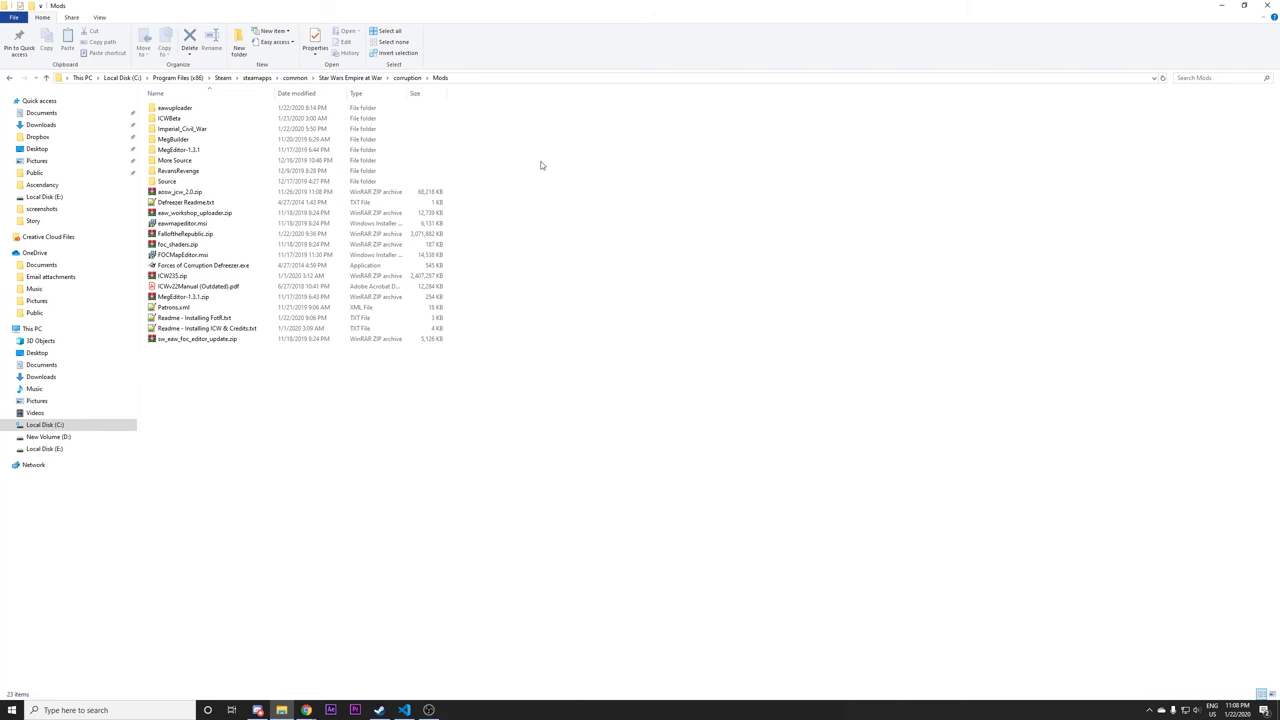
left_click(407, 77)
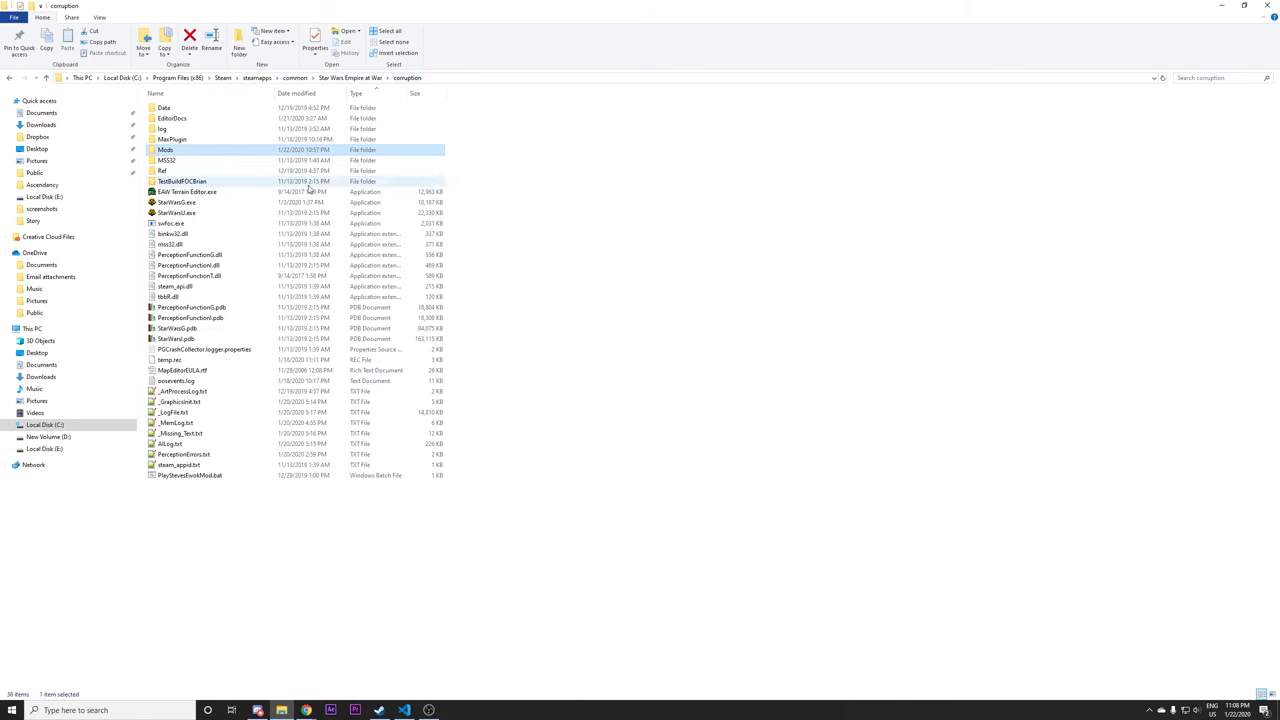
double_click(188, 152)
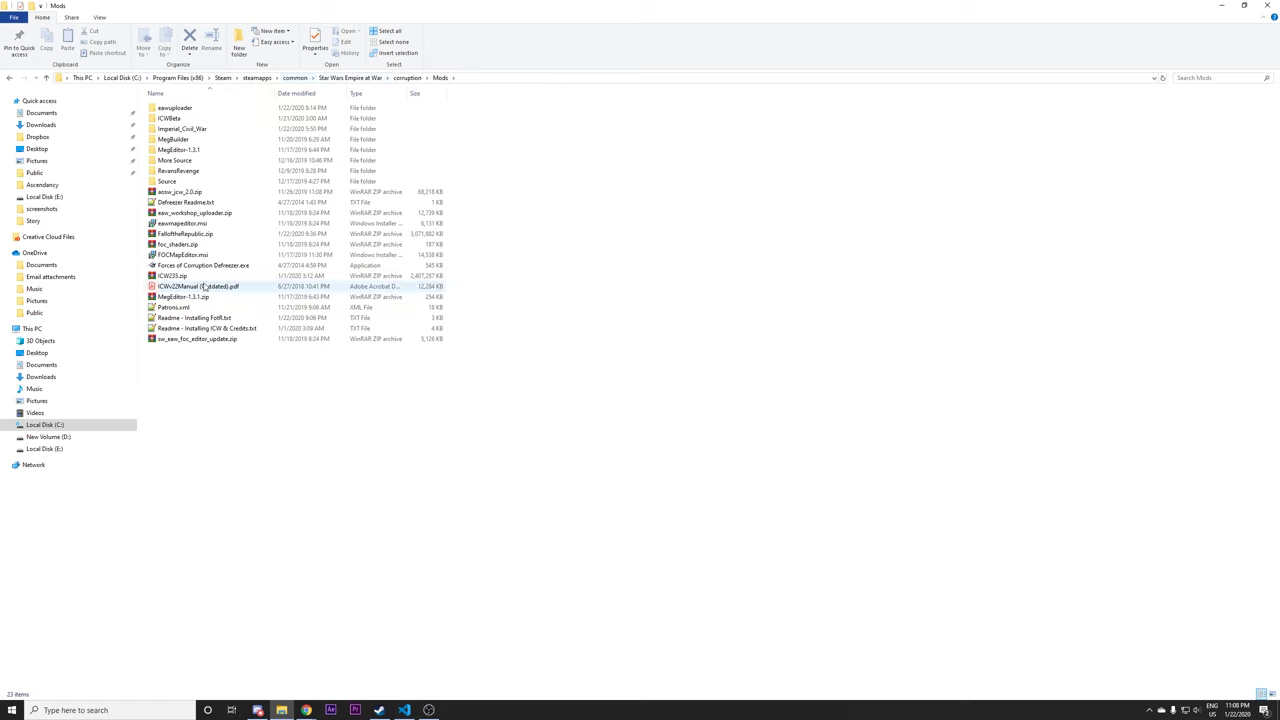
left_click(185, 234)
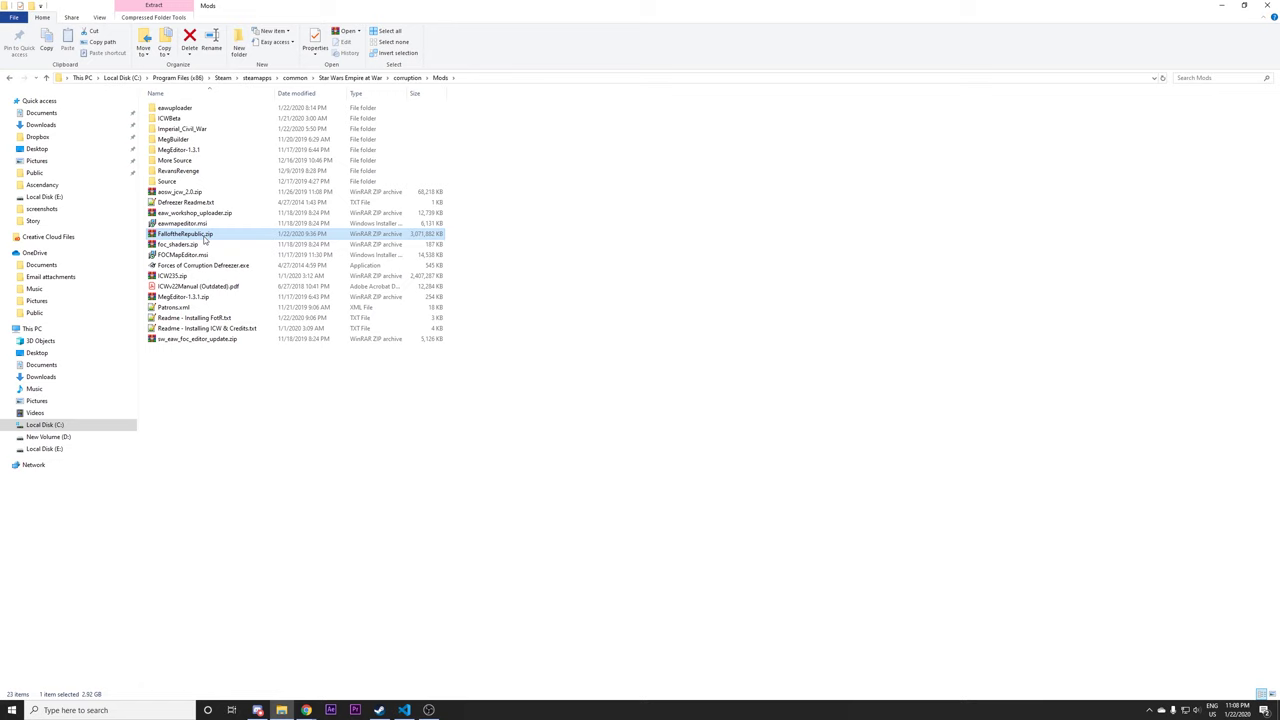
right_click(204, 238)
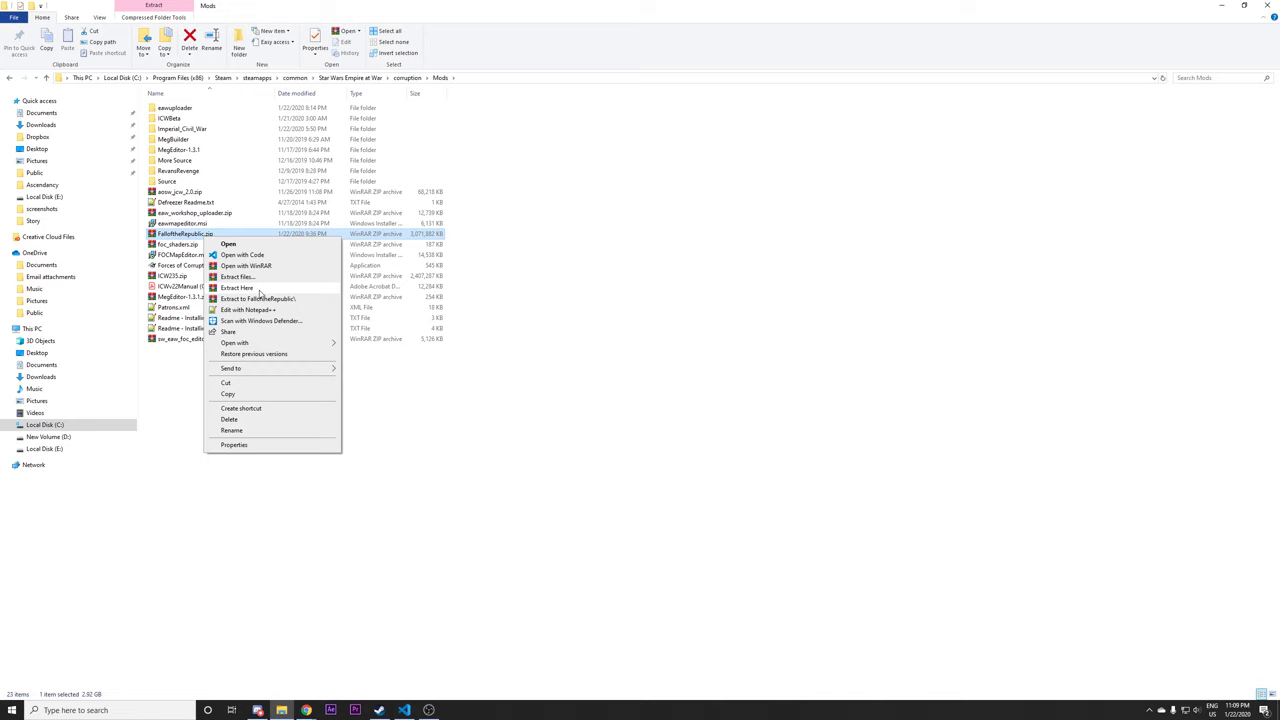
left_click(260, 289)
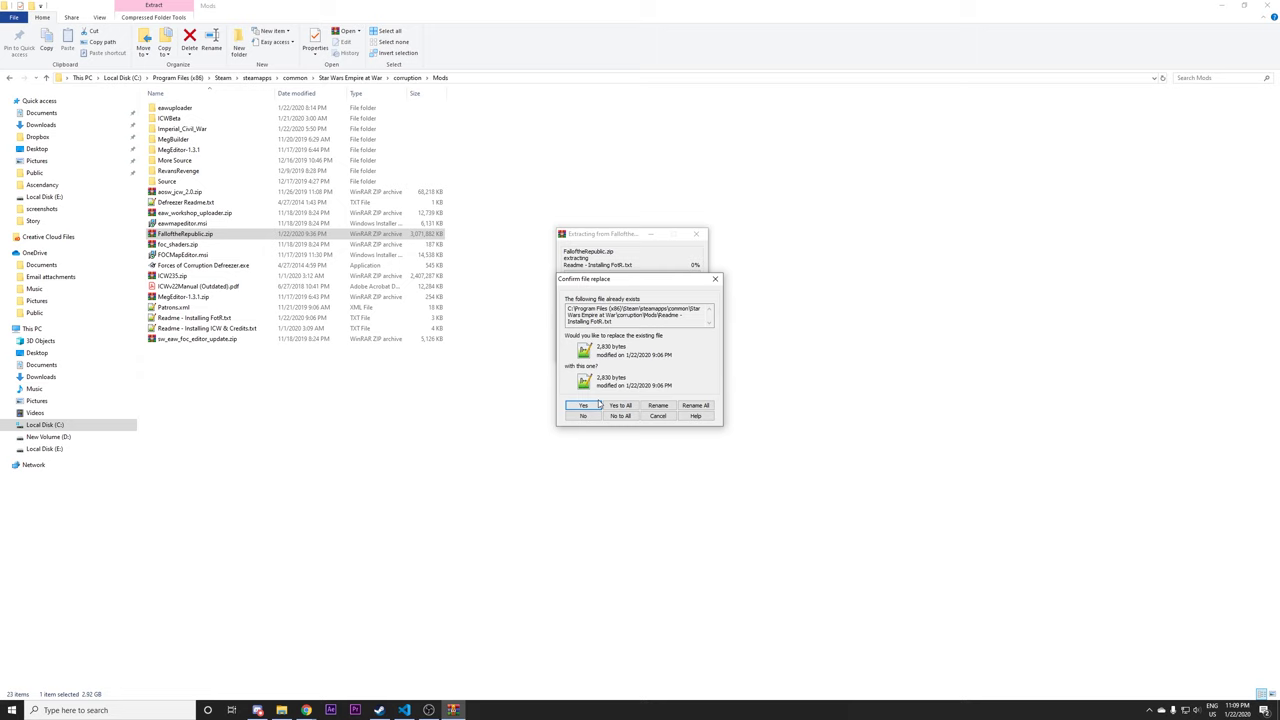
left_click(590, 406)
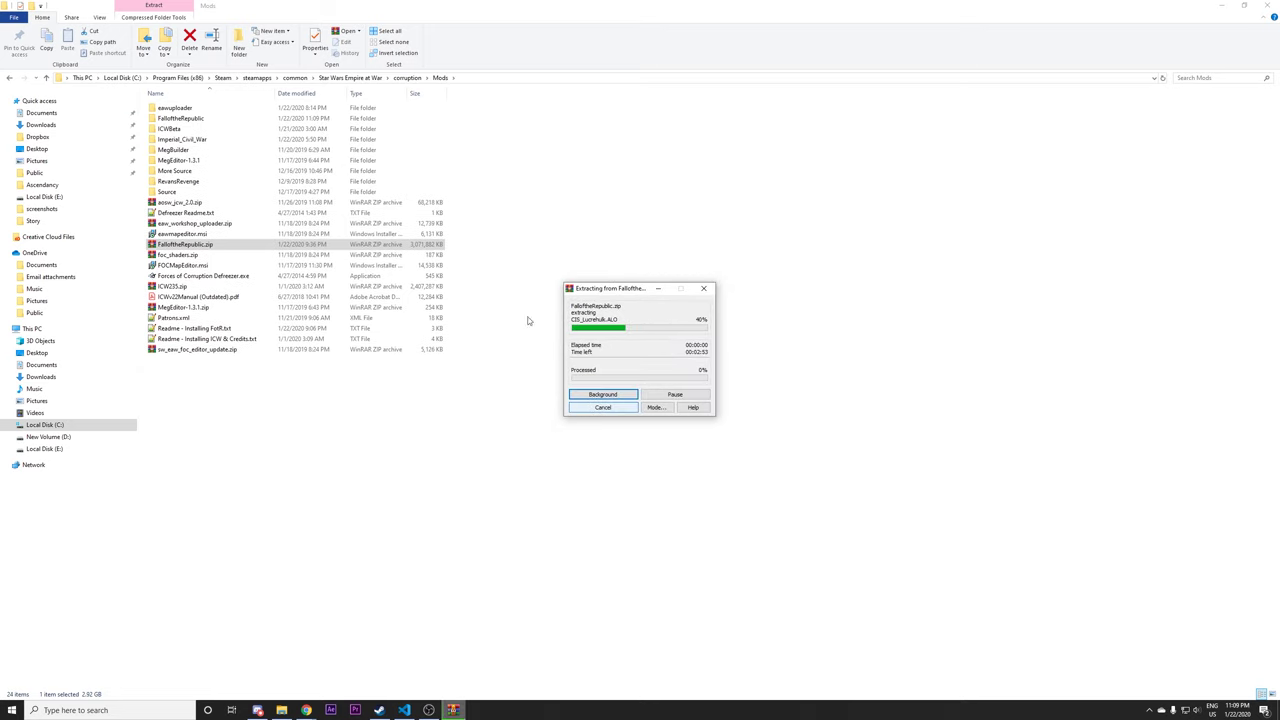
Check the contents of the extracted FalloftheRepublic folder and return to the Mods folder
left_click(184, 120)
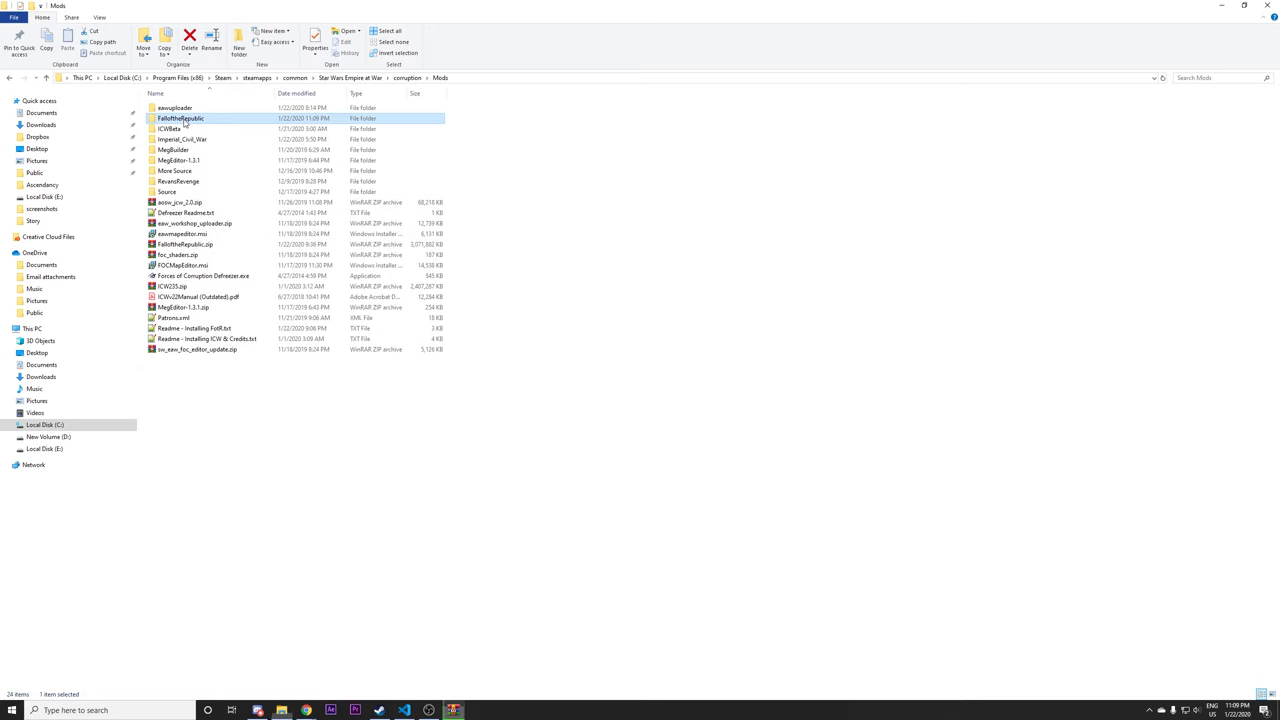
double_click(184, 120)
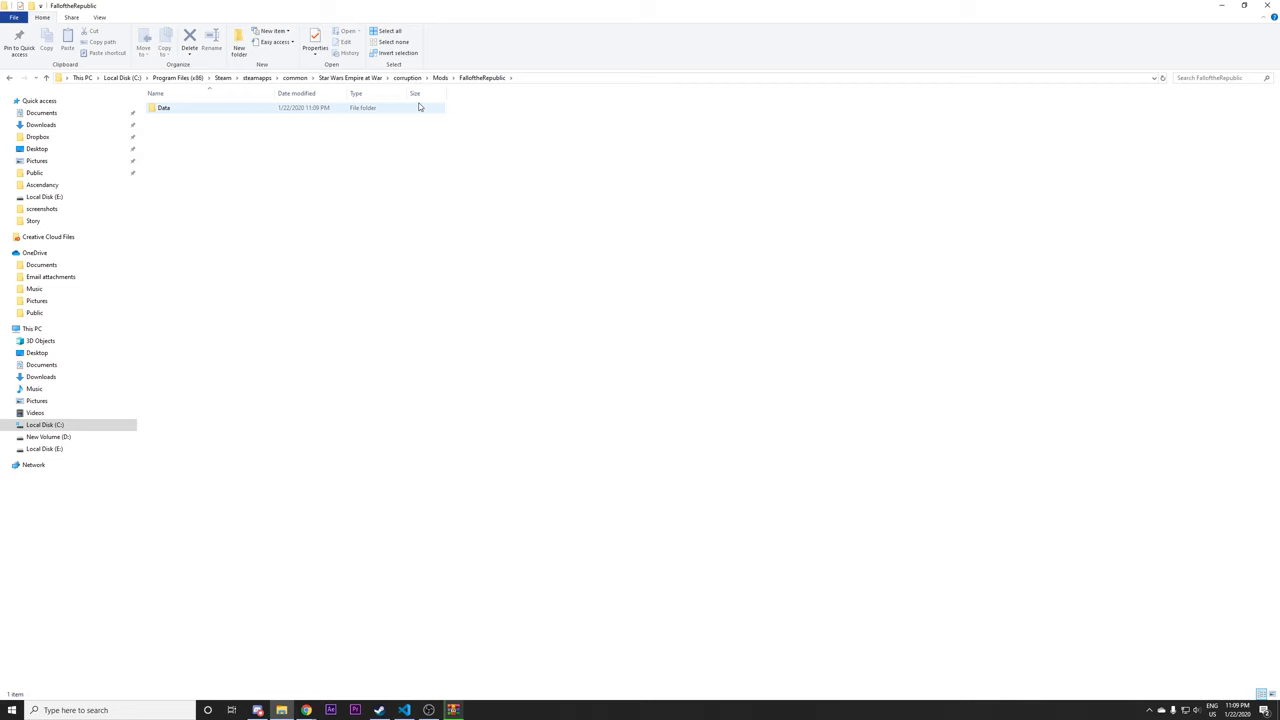
left_click(440, 77)
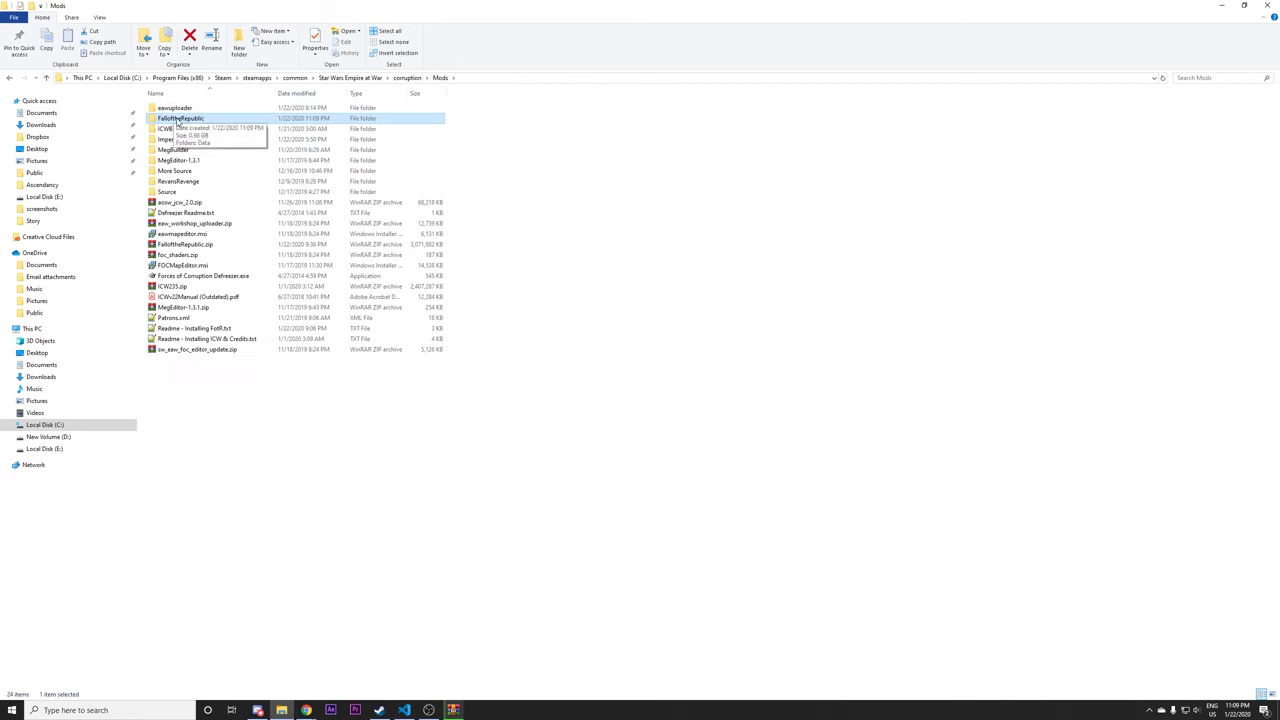
double_click(178, 120)
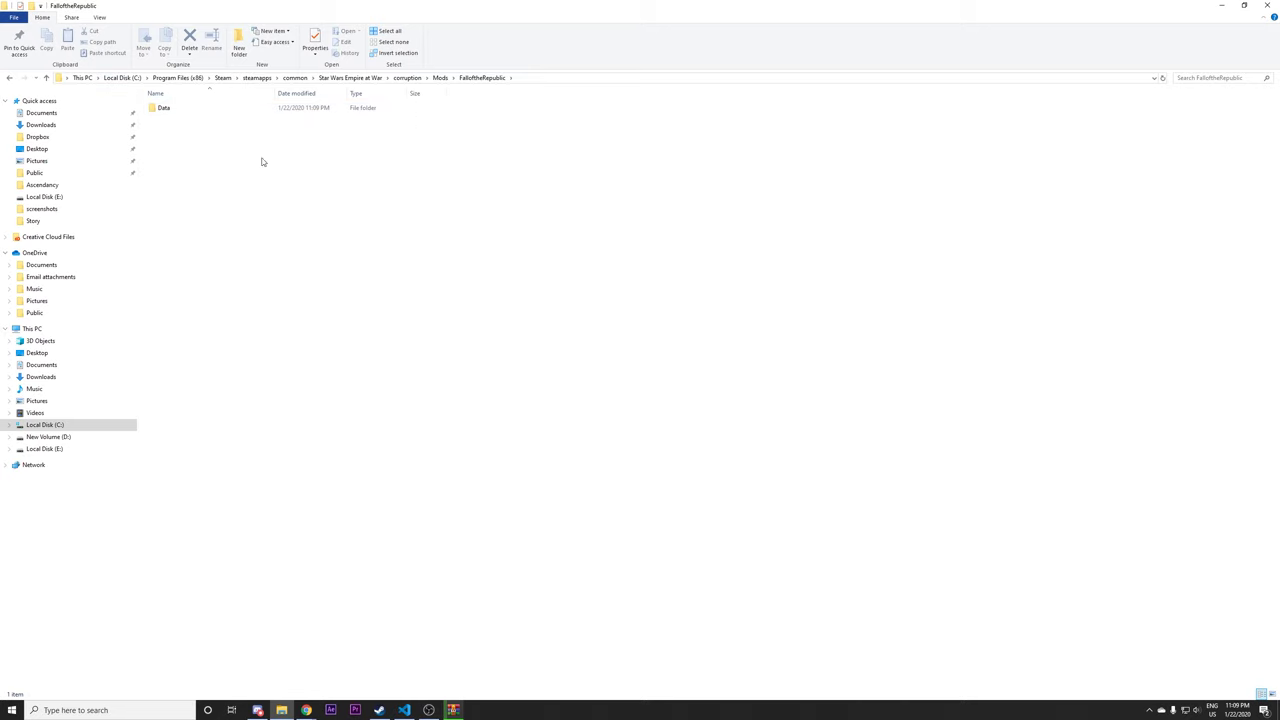
left_click(440, 77)
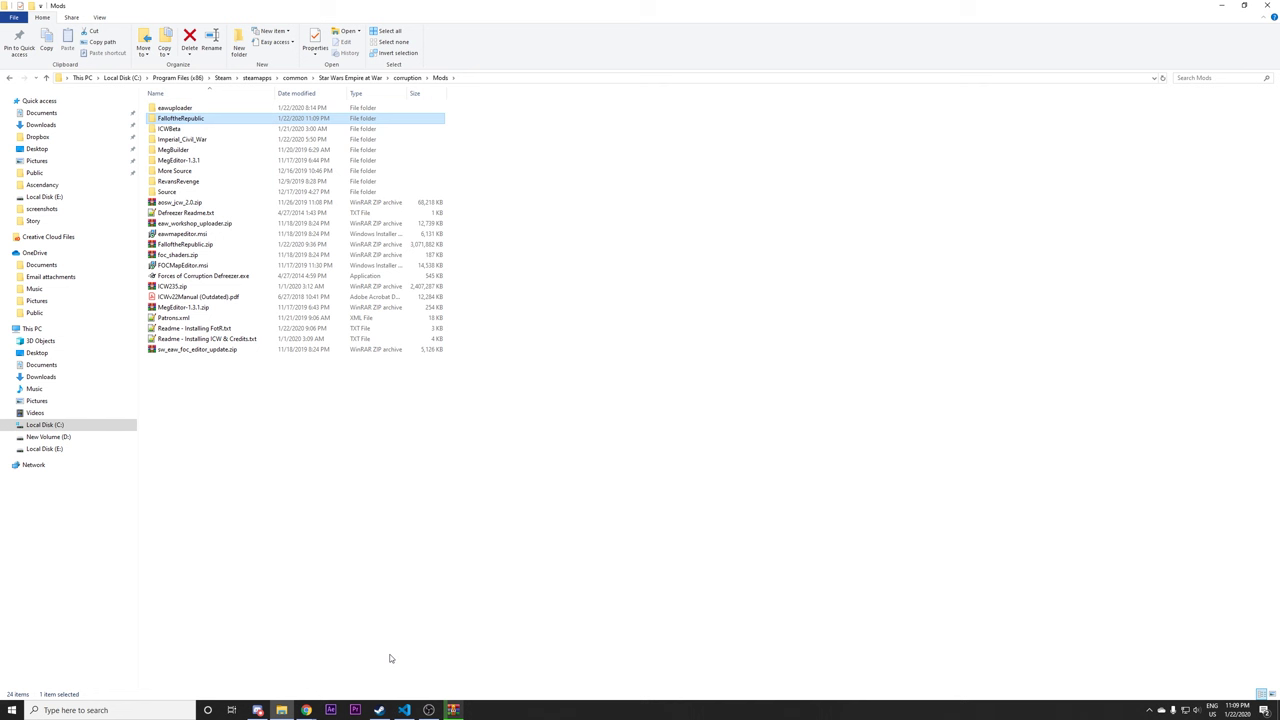
In Steam, replace the Fall off the Republic shortcut's launch option with Modpath=Mods\ followed by the FalloftheRepublic folder name, and launch the shortcut
left_click(381, 710)
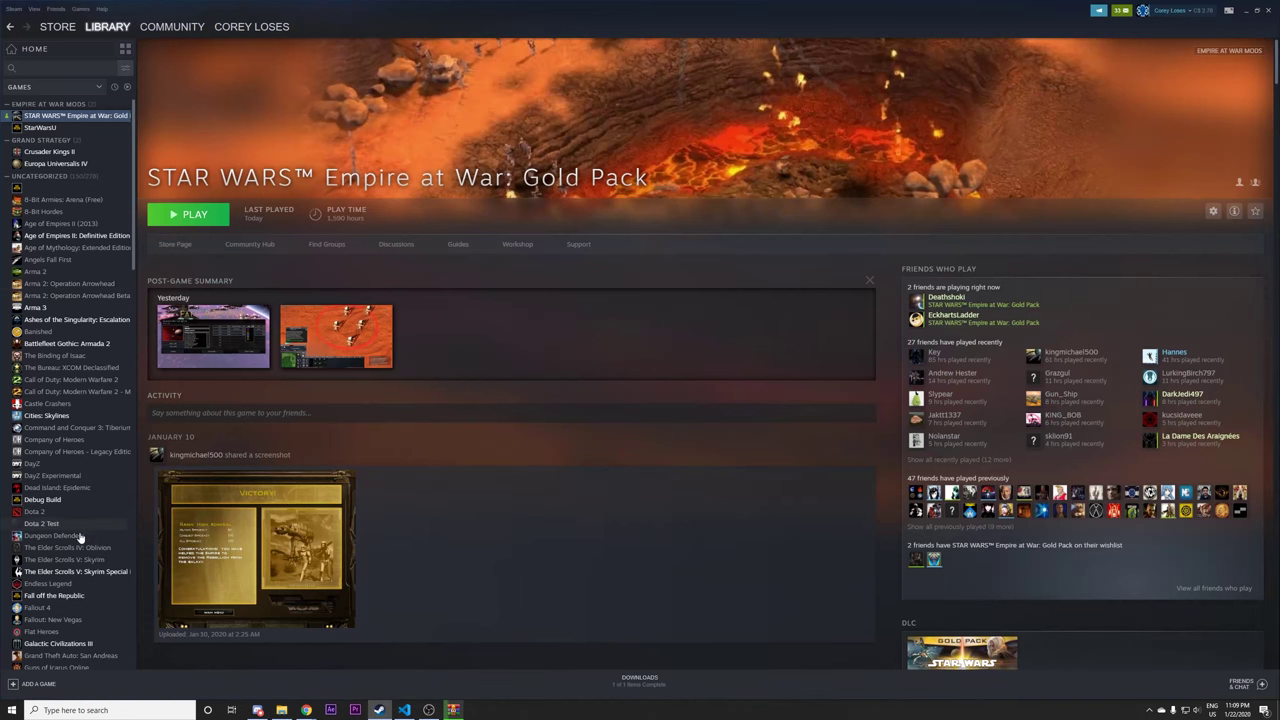
left_click(58, 595)
right_click(58, 594)
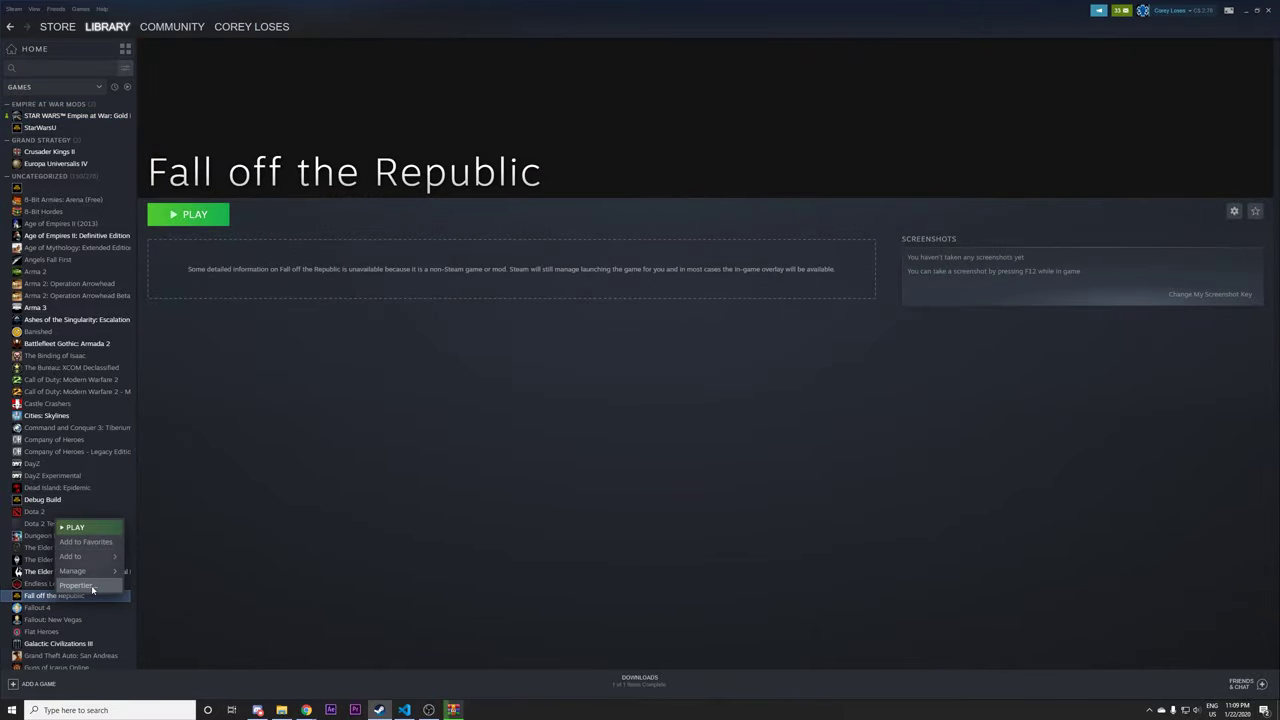
left_click(76, 585)
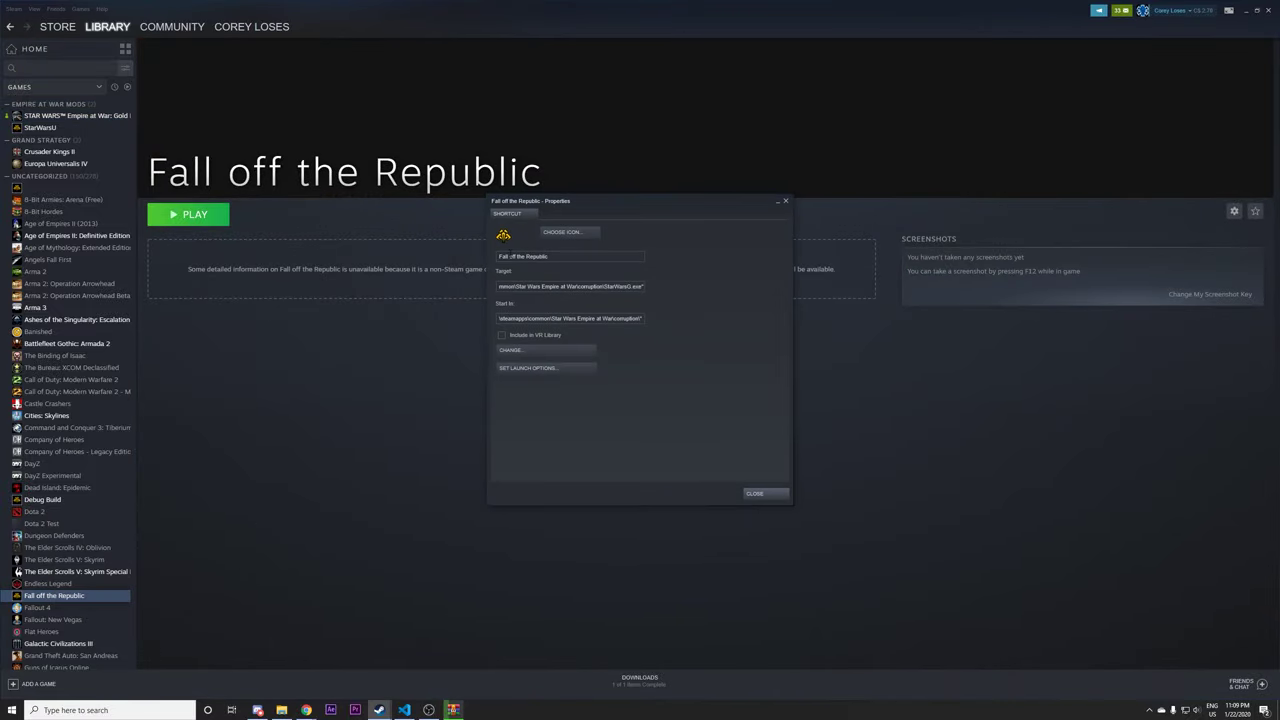
left_click(534, 366)
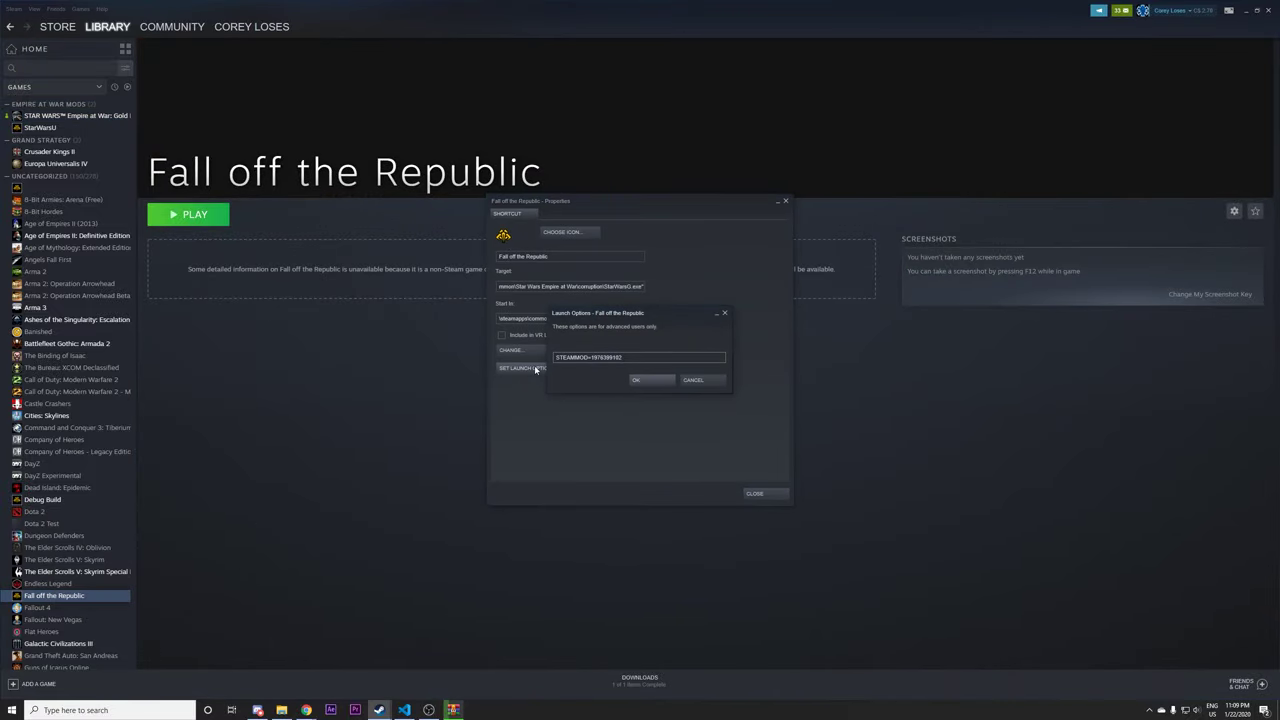
double_click(645, 354)
left_click(622, 357)
key("BackSpace")
key("BackSpace")
key("BackSpace")
key("BackSpace")
key("BackSpace")
key("BackSpace")
key("BackSpace")
key("BackSpace")
key("BackSpace")
key("BackSpace")
key("BackSpace")
key("BackSpace")
key("BackSpace")
key("BackSpace")
key("BackSpace")
key("BackSpace")
key("BackSpace")
key("BackSpace")
key("BackSpace")
type("Modpath=Mods\\Fall")
left_click(642, 380)
left_click(768, 493)
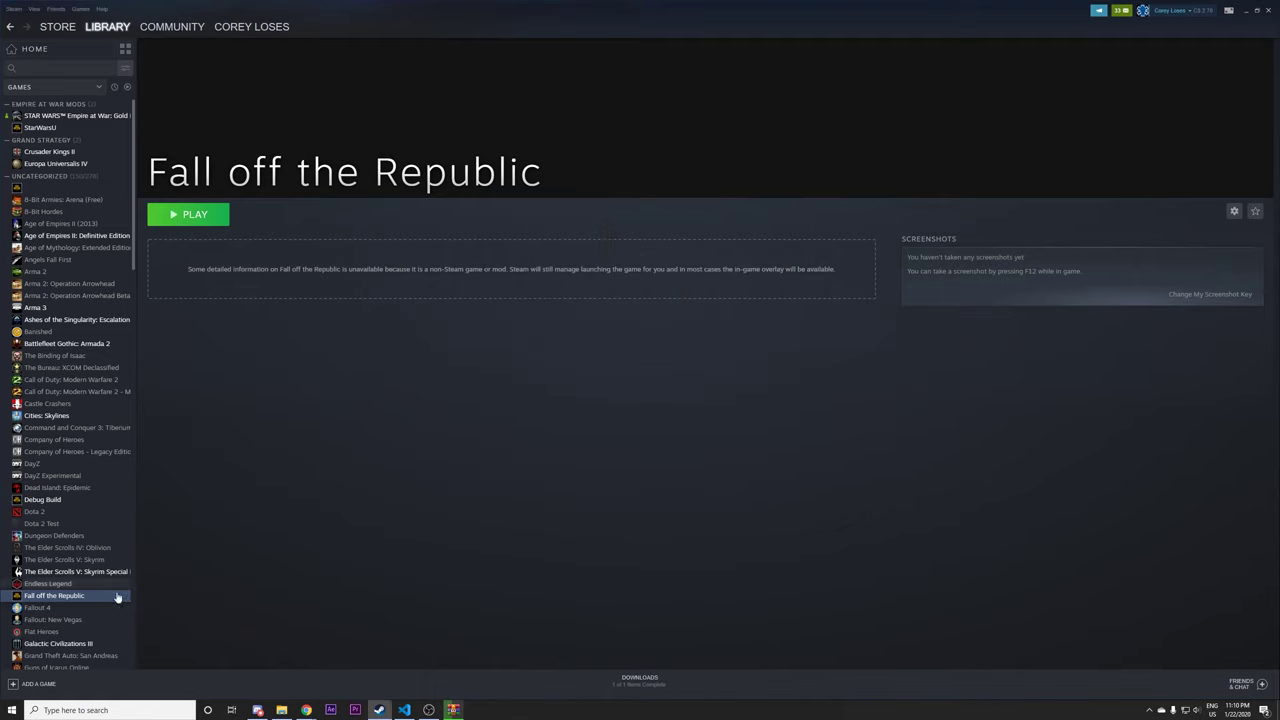
left_click(86, 598)
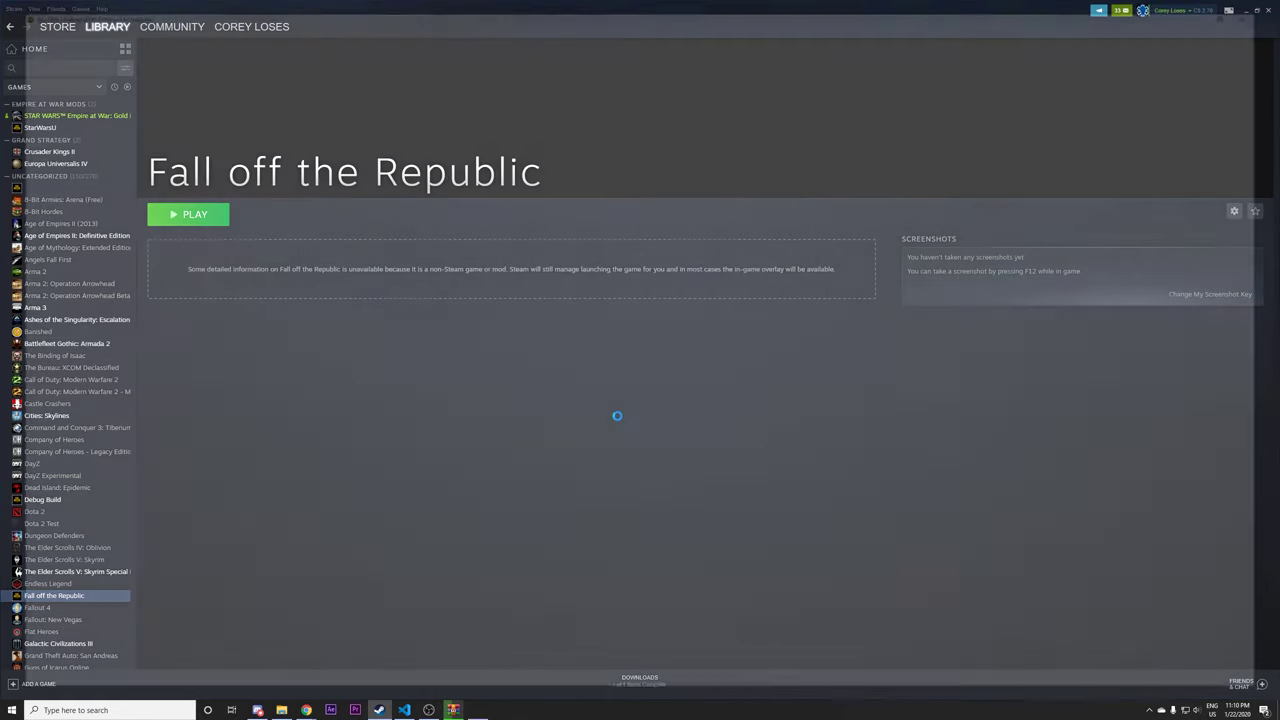